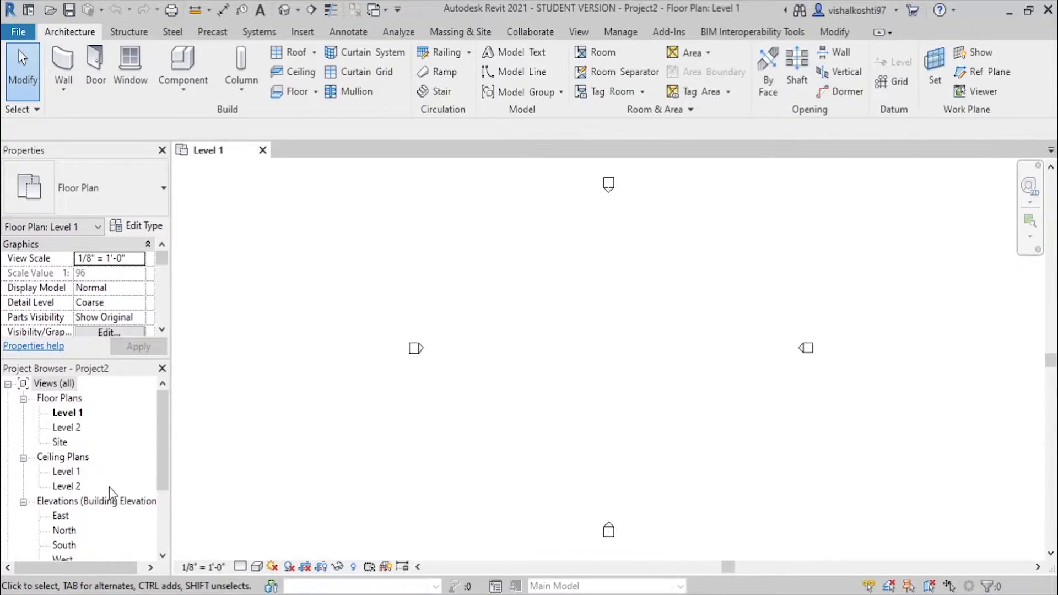
# Open the East building elevation and inspect the existing Level 1 and Level 2 lines and heads
pyautogui.scroll(-1, 105, 491)
pyautogui.doubleClick(62, 503)
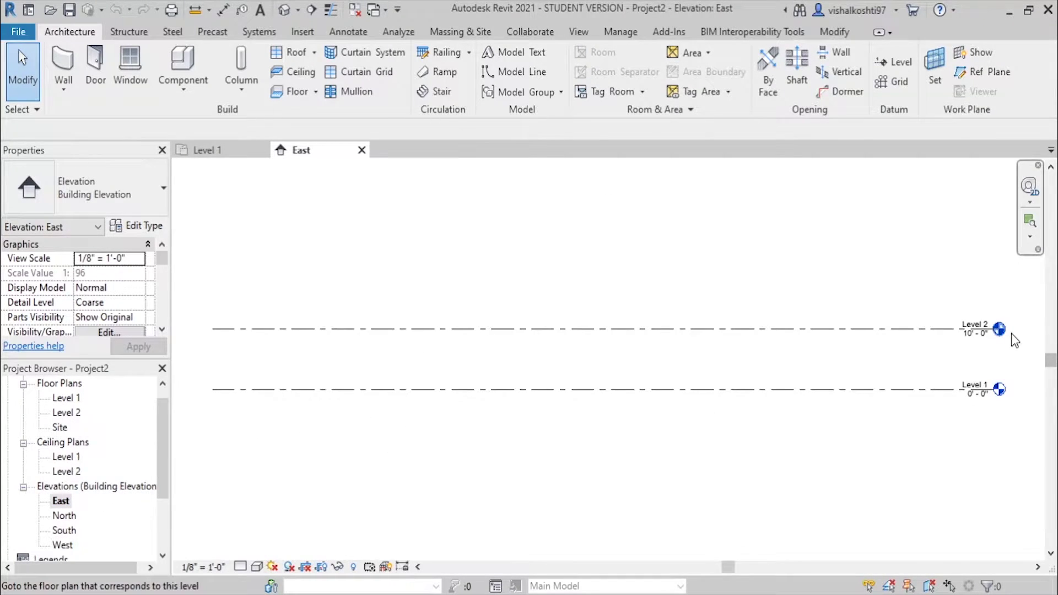
pyautogui.scroll(2, 1011, 333)
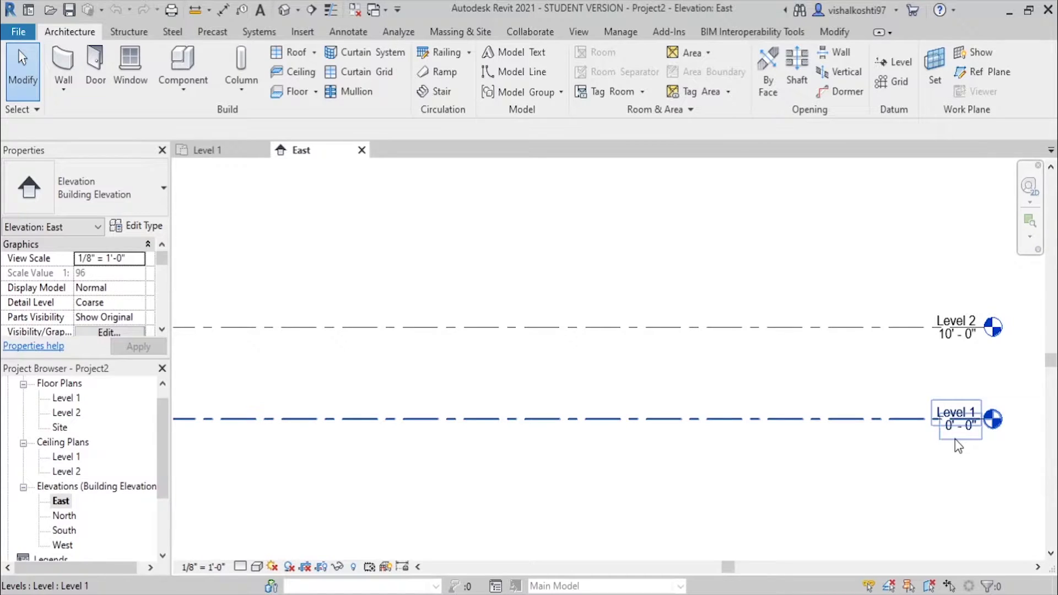
pyautogui.click(905, 370)
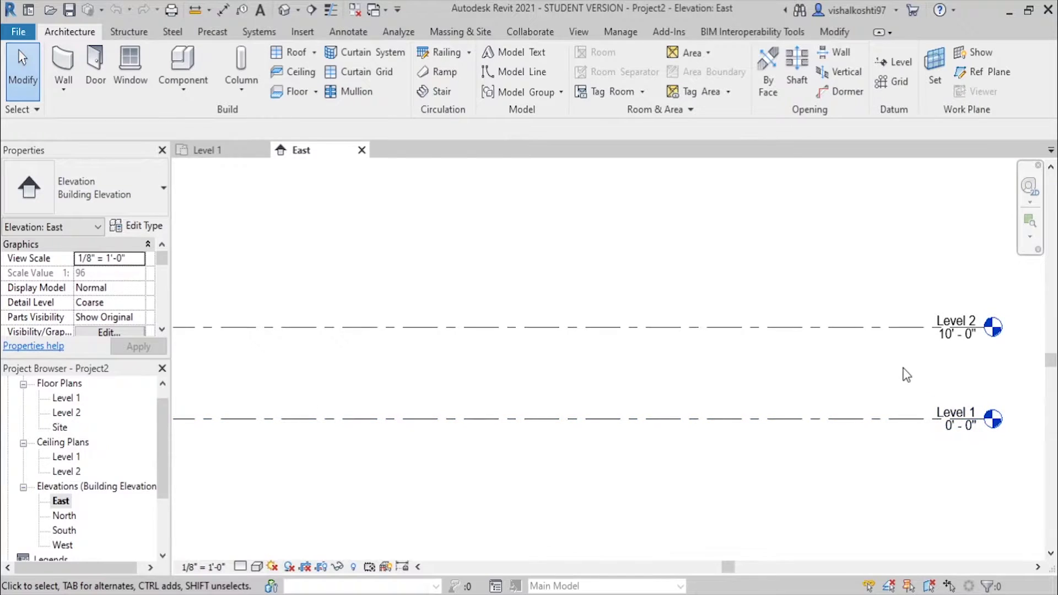
pyautogui.scroll(-3, 903, 368)
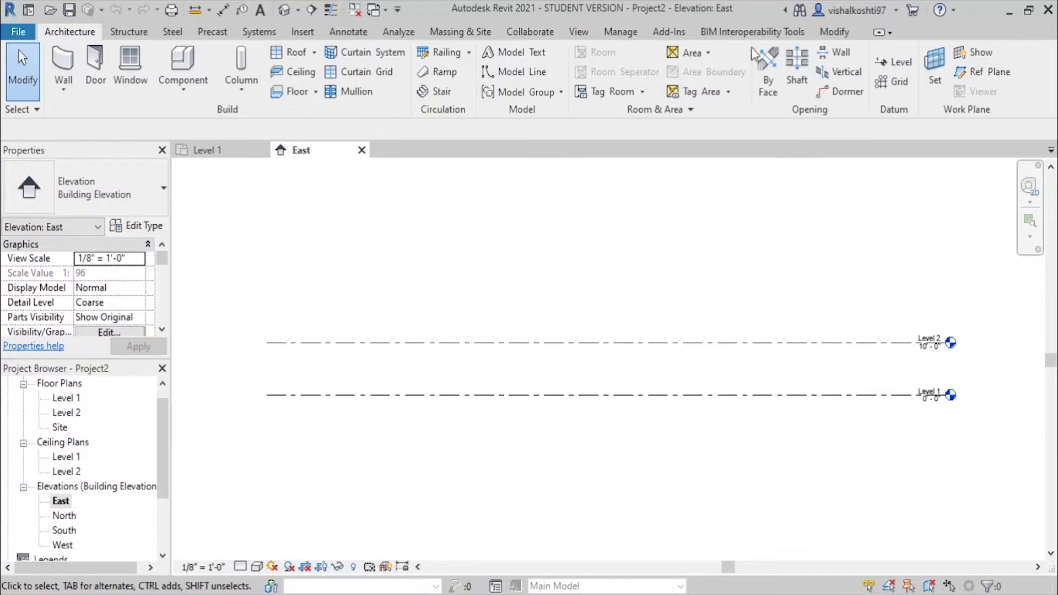
# Draw three new levels above Level 2 at elevations 20'-0", 30'-0" and 40'-0", with heads aligned to the existing ones
pyautogui.click(894, 62)
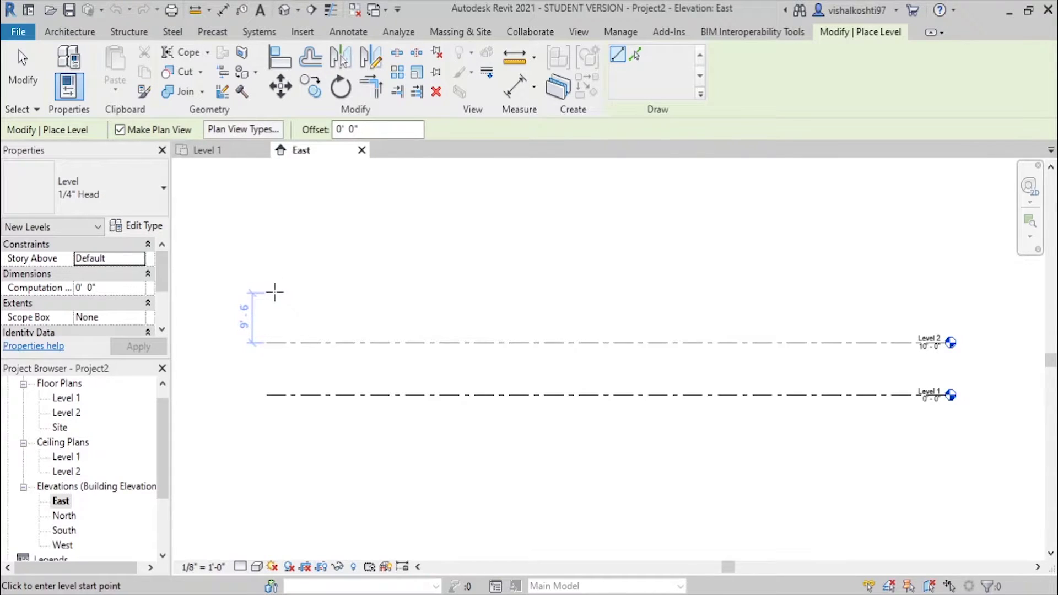
pyautogui.click(275, 290)
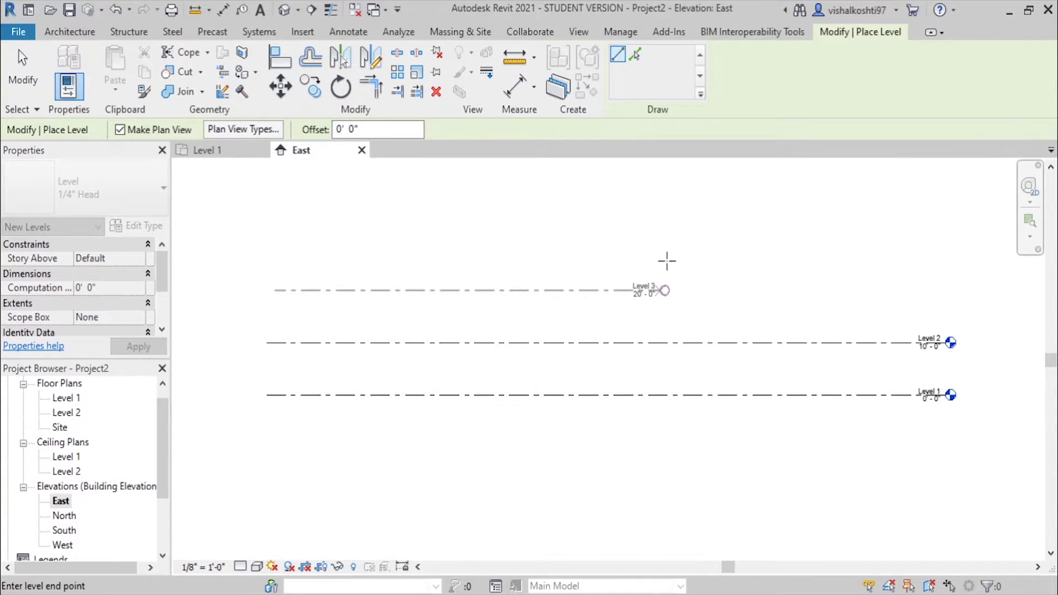
pyautogui.click(913, 279)
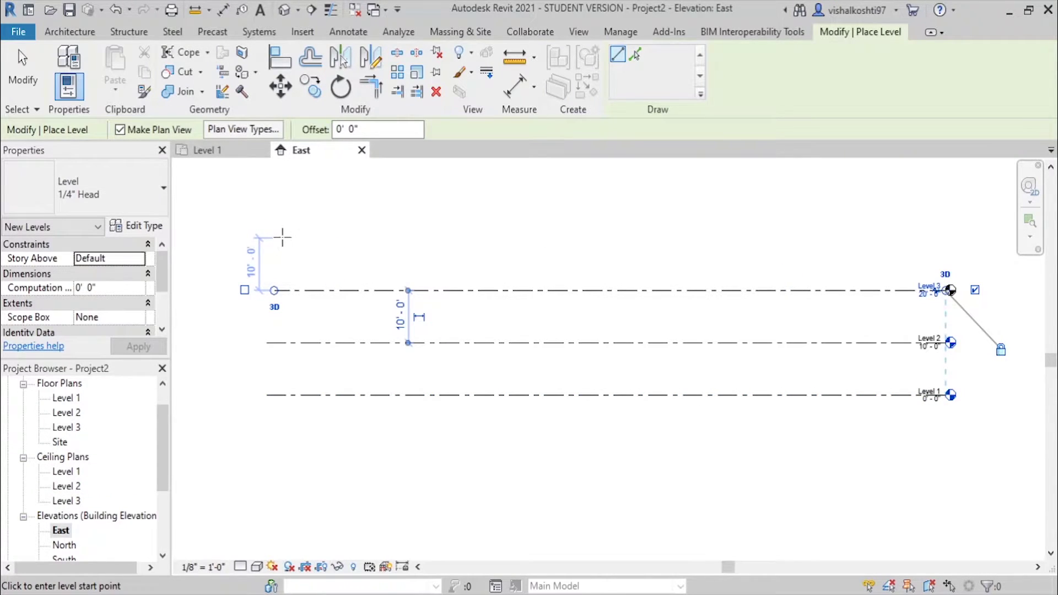
pyautogui.click(282, 237)
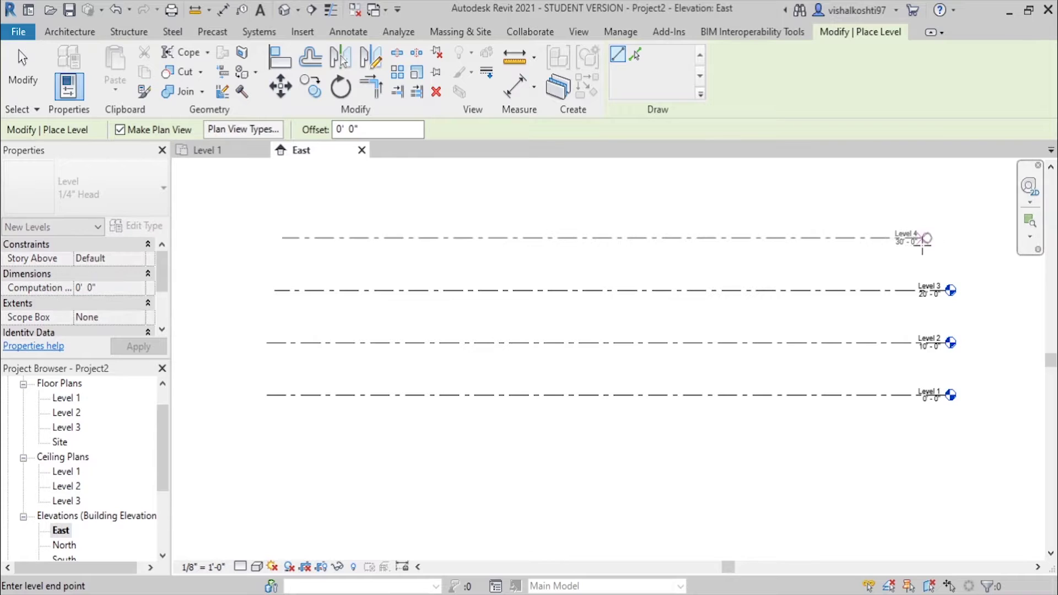
pyautogui.click(947, 241)
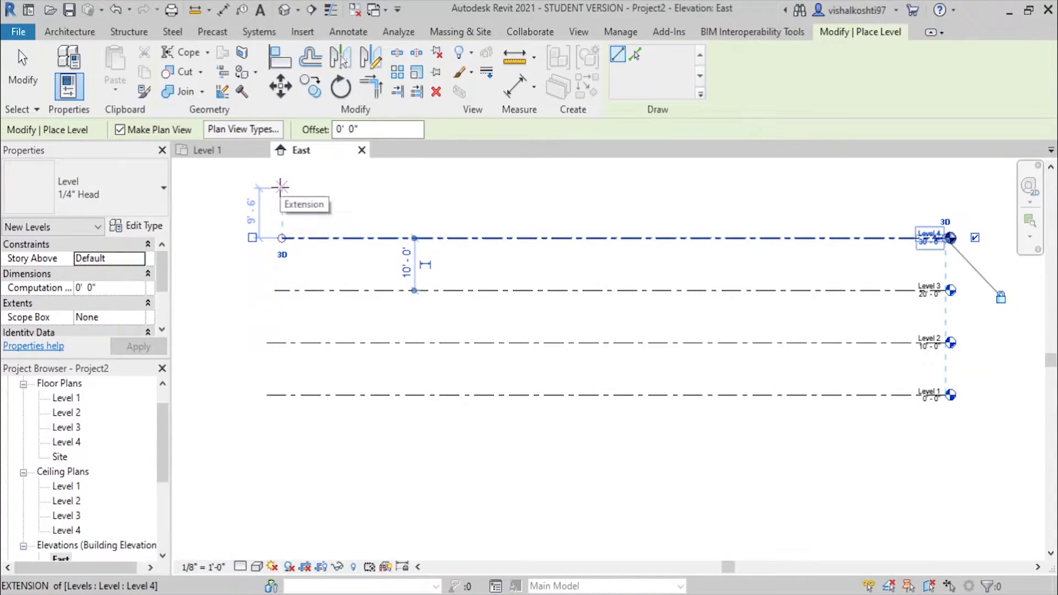
pyautogui.click(280, 184)
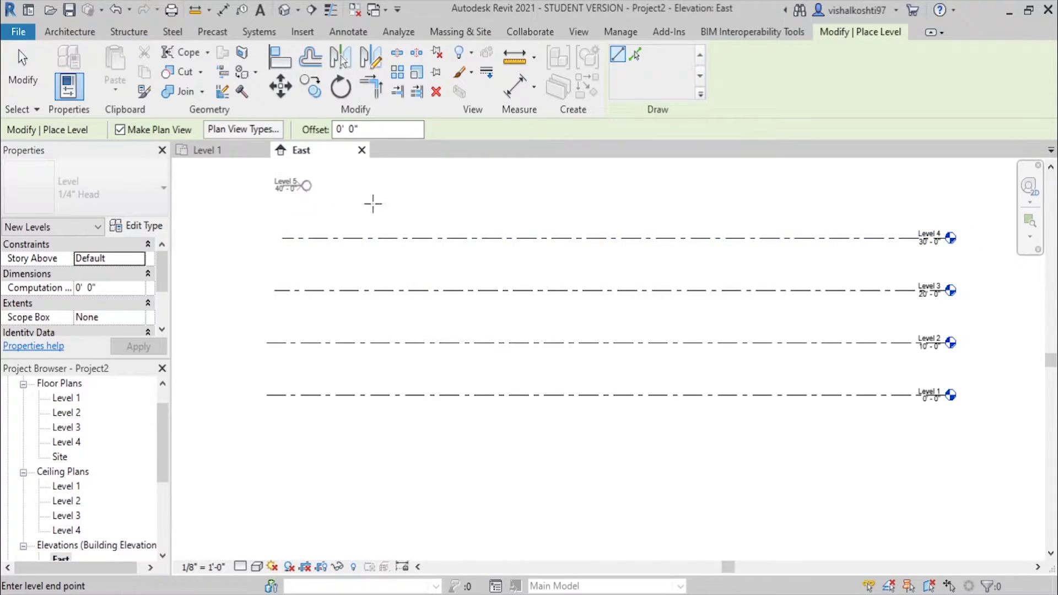
pyautogui.click(945, 200)
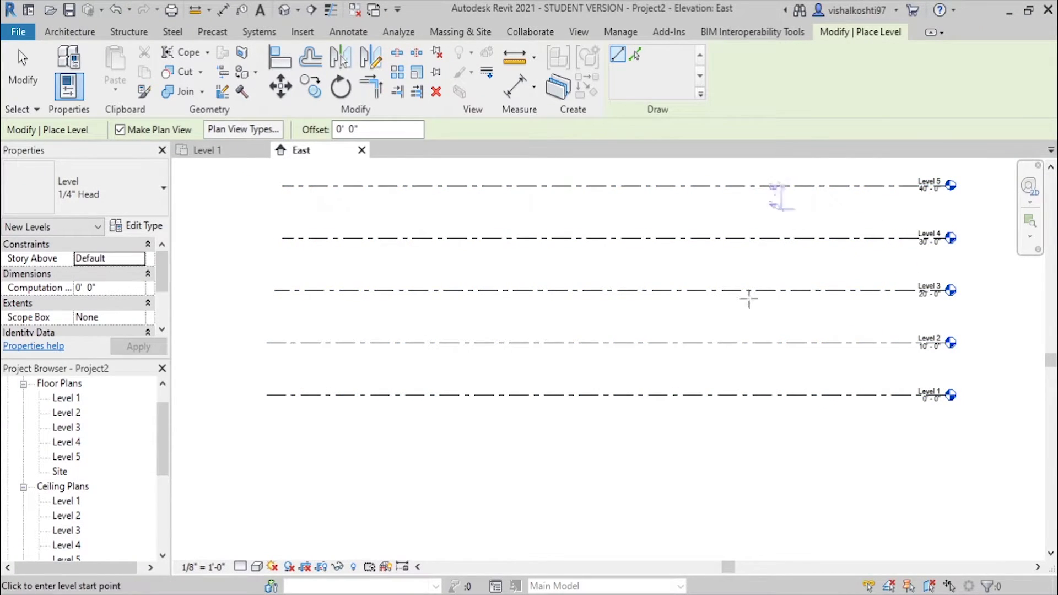
# Draw one more level 10'-0" above Level 5, with its head aligned to the others, and end level placement
pyautogui.scroll(2, 695, 382)
pyautogui.scroll(-3, 696, 382)
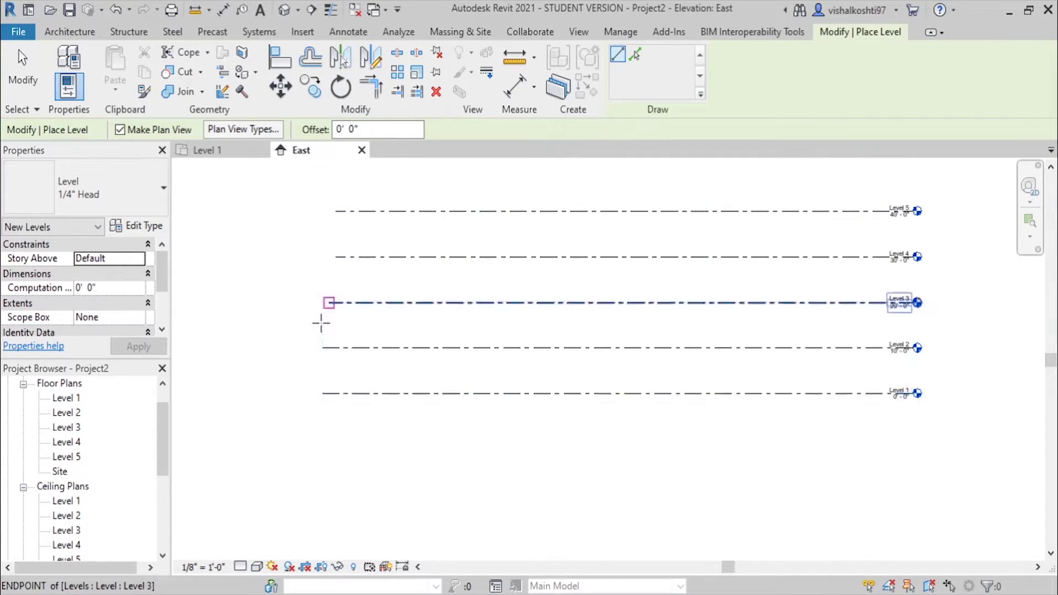
pyautogui.scroll(-2, 319, 314)
pyautogui.scroll(2, 311, 204)
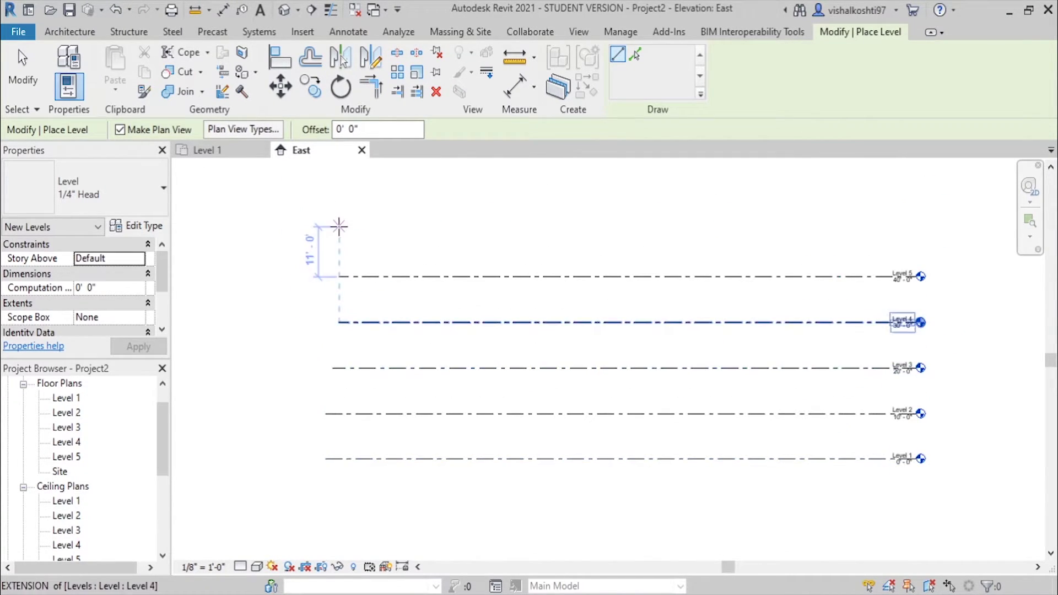
pyautogui.click(335, 232)
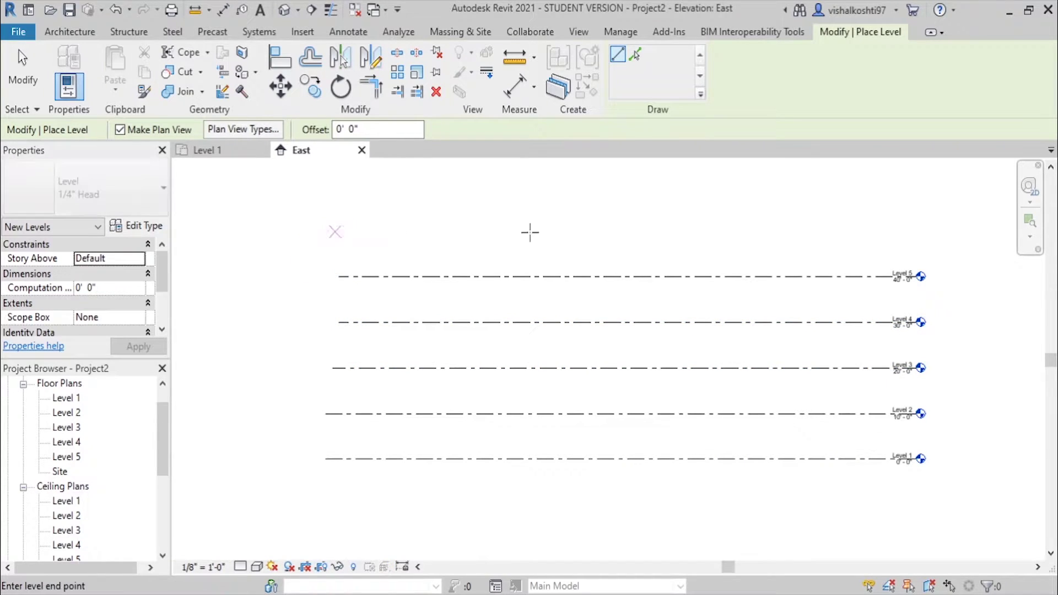
pyautogui.click(917, 231)
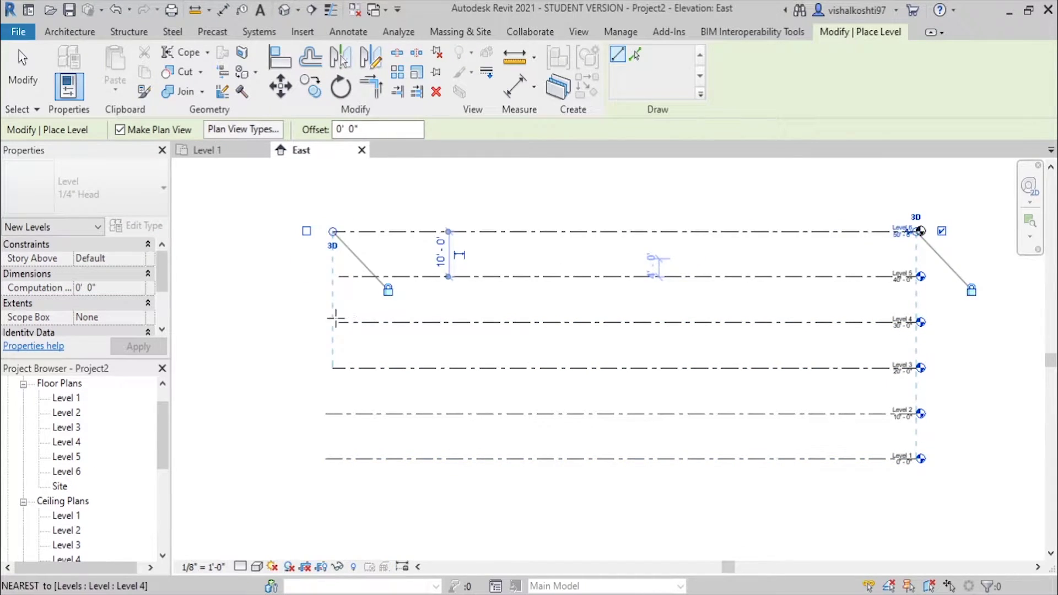
pyautogui.press('Escape')
pyautogui.press('Escape')
# Extend the left ends of Levels 3 to 6 to line up with the left ends of Levels 1 and 2
pyautogui.click(343, 370)
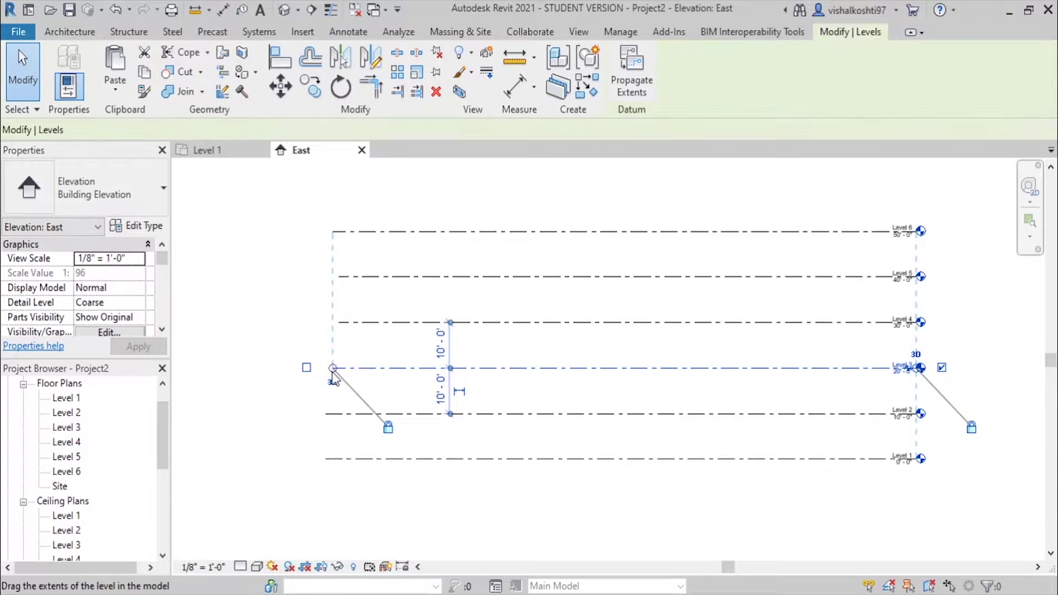
pyautogui.click(339, 324)
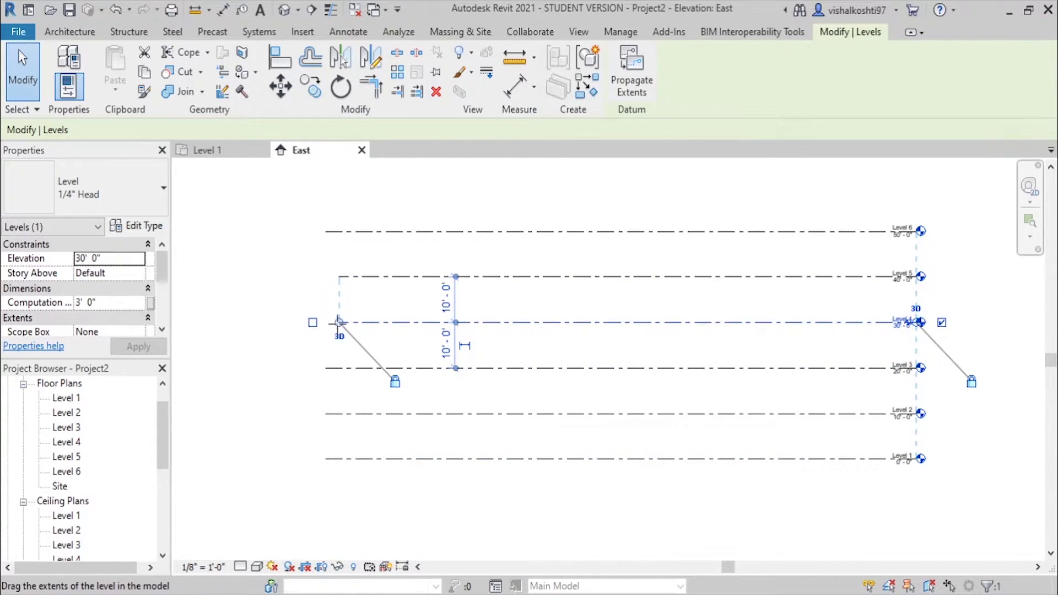
pyautogui.moveTo(338, 322); pyautogui.dragTo(325, 323)
pyautogui.click(992, 407)
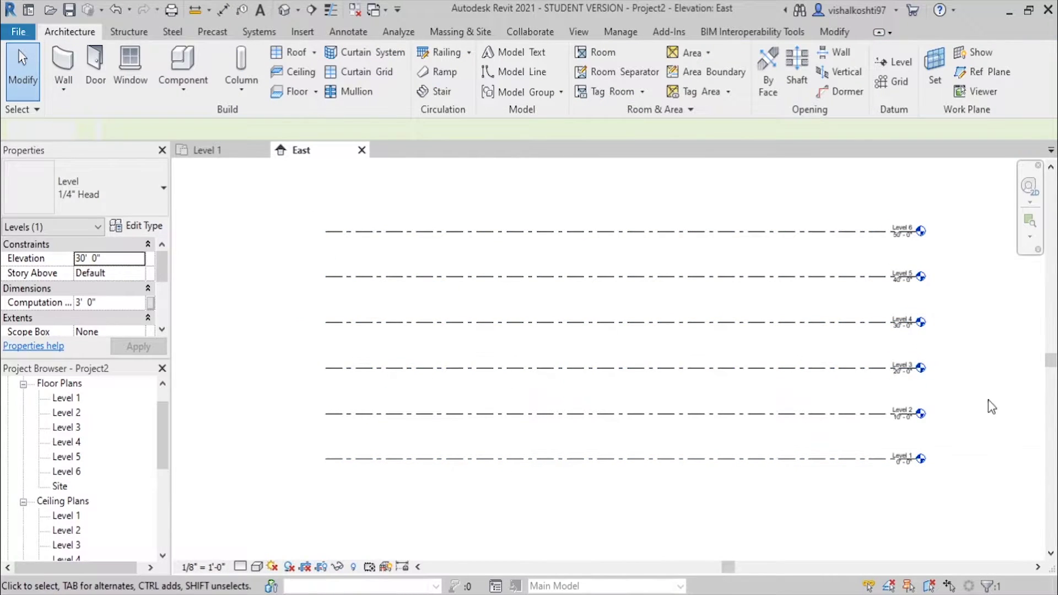
# Try an elevation of 43'-0" for Level 5, undo it, and open the level's name for editing
pyautogui.scroll(2, 961, 453)
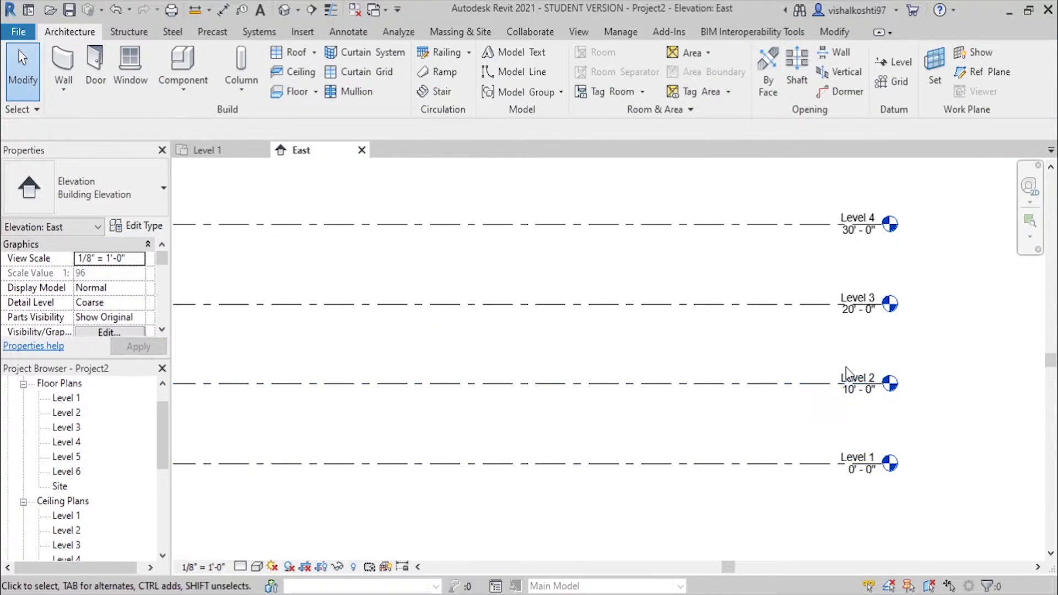
pyautogui.scroll(-1, 770, 335)
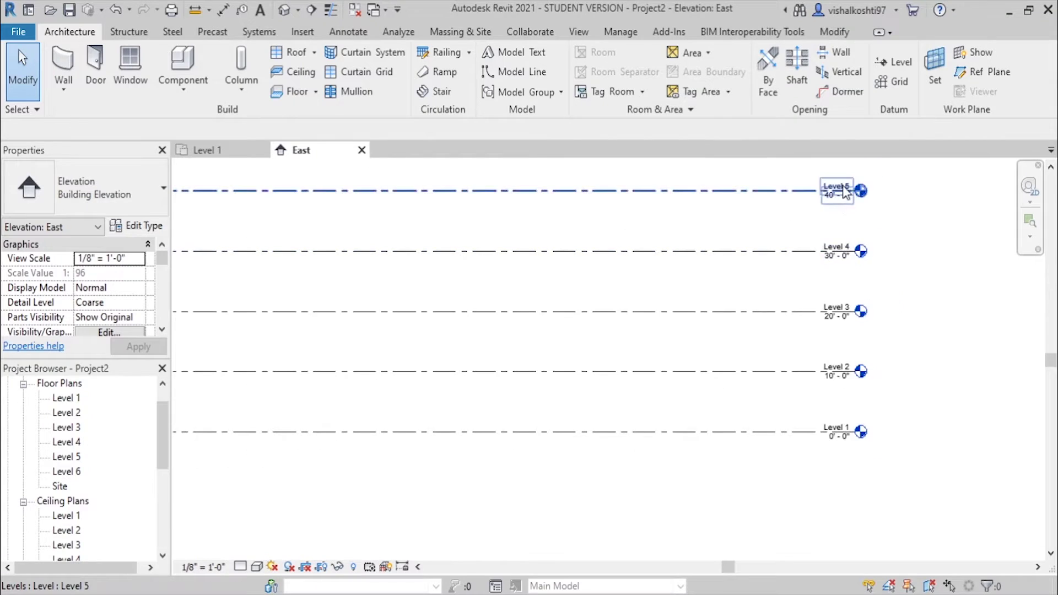
pyautogui.scroll(2, 846, 190)
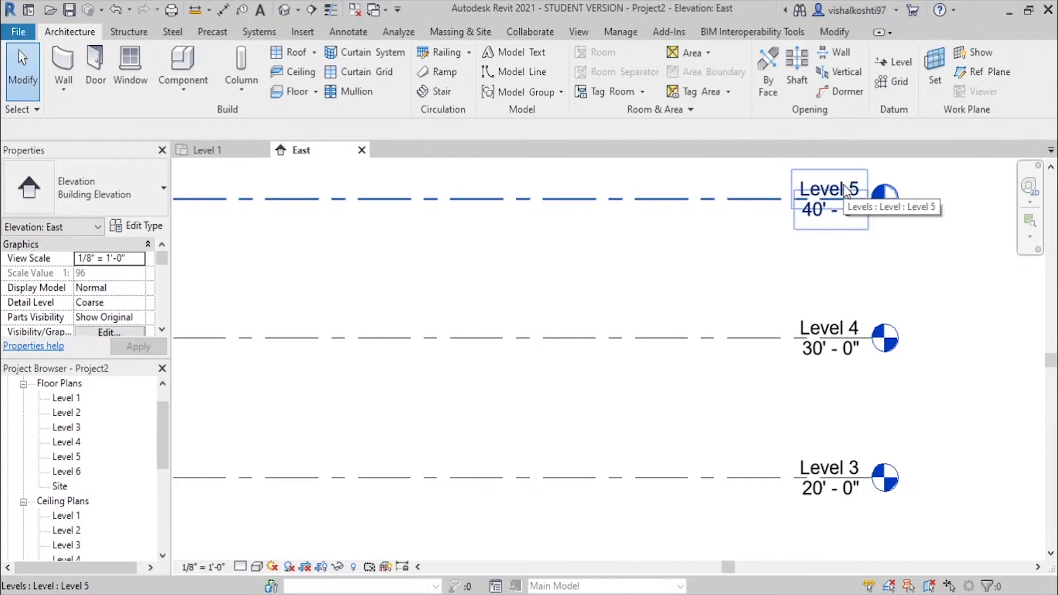
pyautogui.doubleClick(838, 216)
pyautogui.write('1')
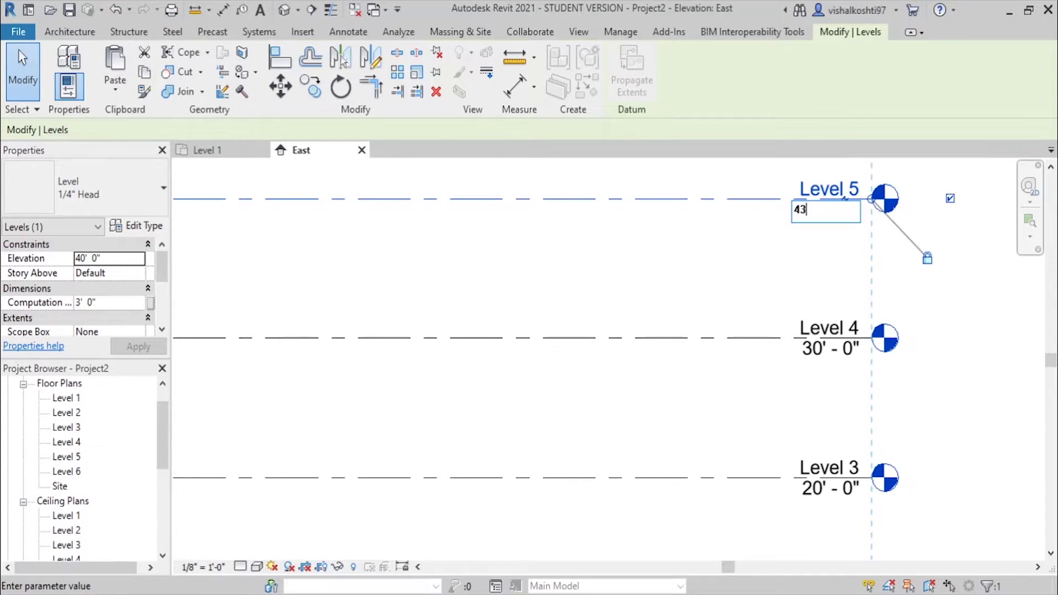
pyautogui.write("3'")
pyautogui.press('Return')
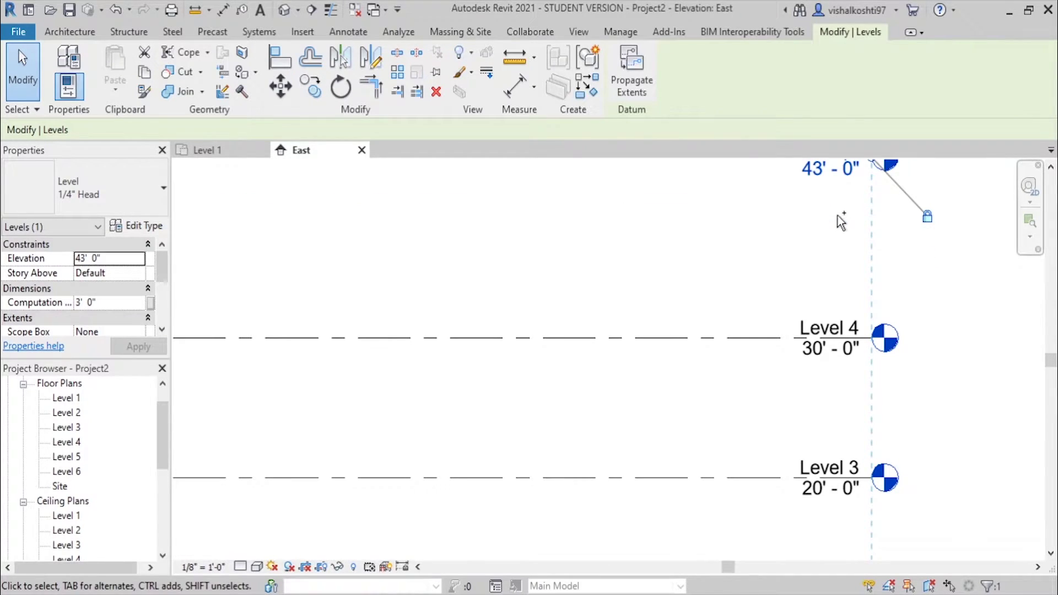
pyautogui.hotkey('ctrl', 'z')
pyautogui.doubleClick(848, 187)
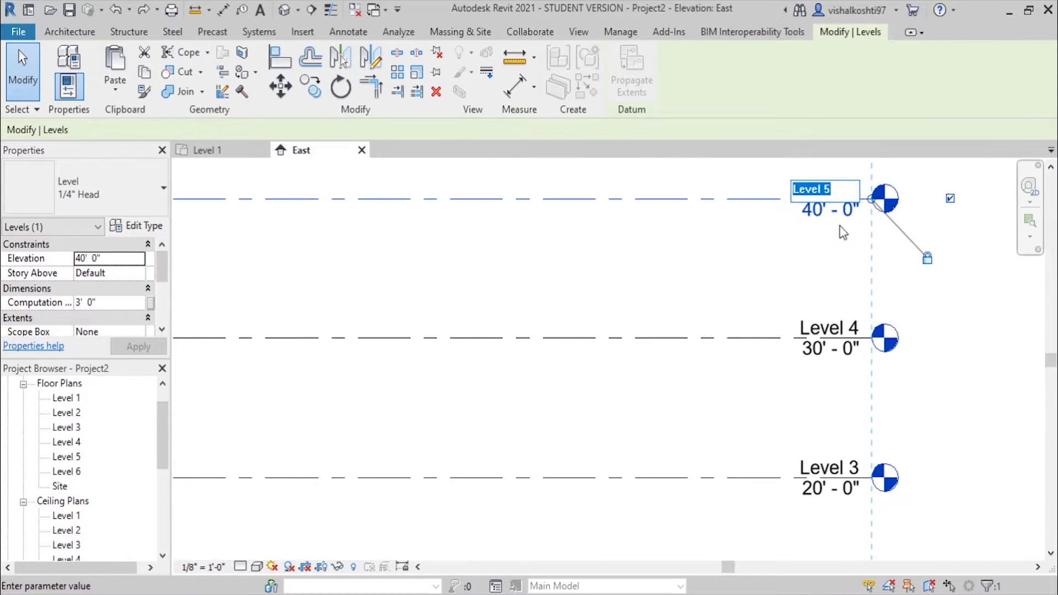
pyautogui.click(655, 304)
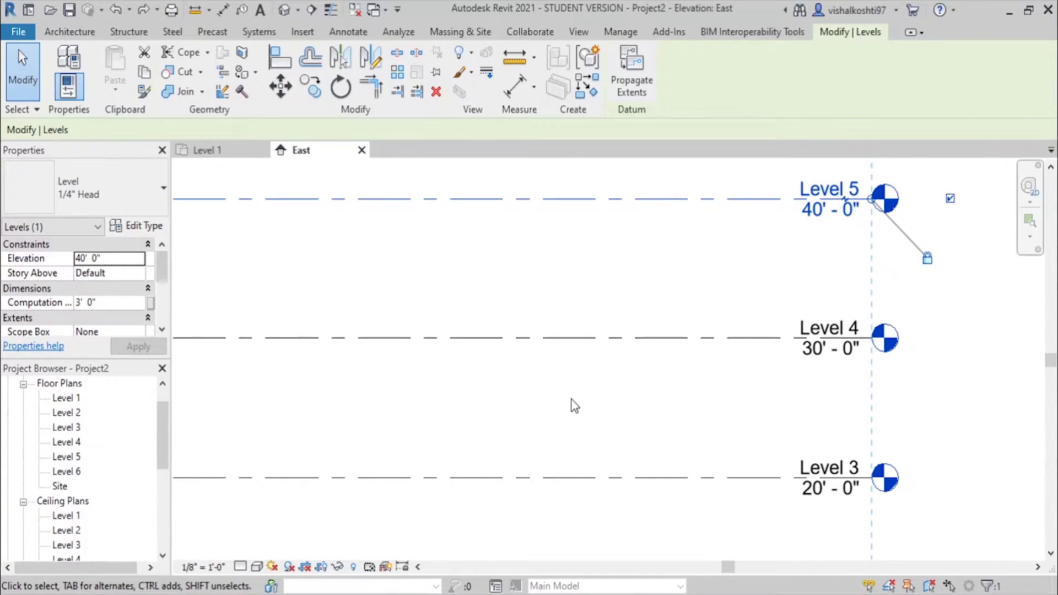
# Open the Level 1 floor plan and start a stair with location line Run: Left and an actual run width of 3'-6"
pyautogui.scroll(-5, 579, 401)
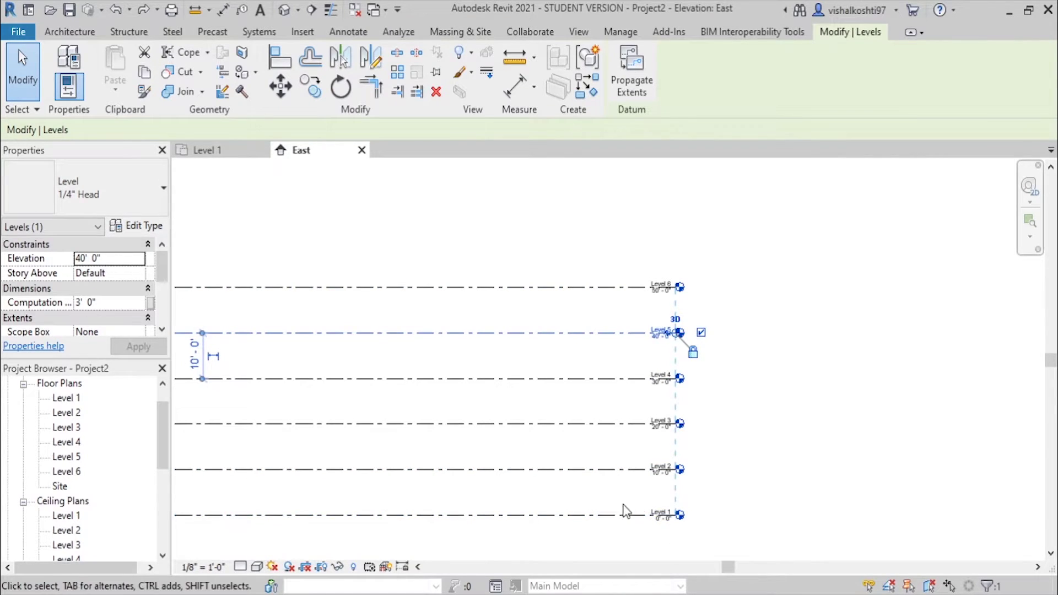
pyautogui.doubleClick(66, 402)
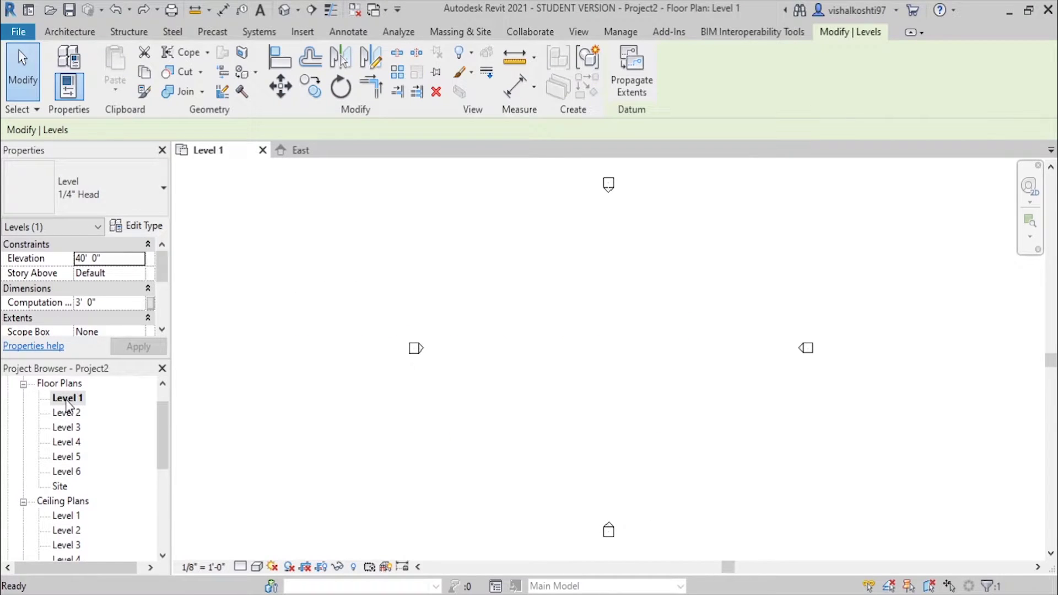
pyautogui.click(68, 32)
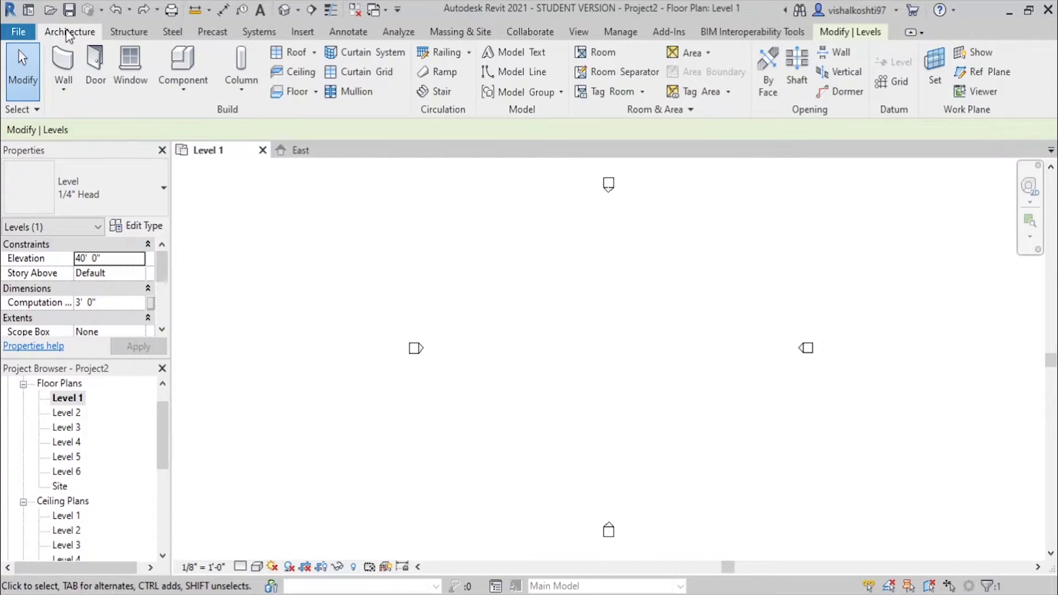
pyautogui.click(451, 90)
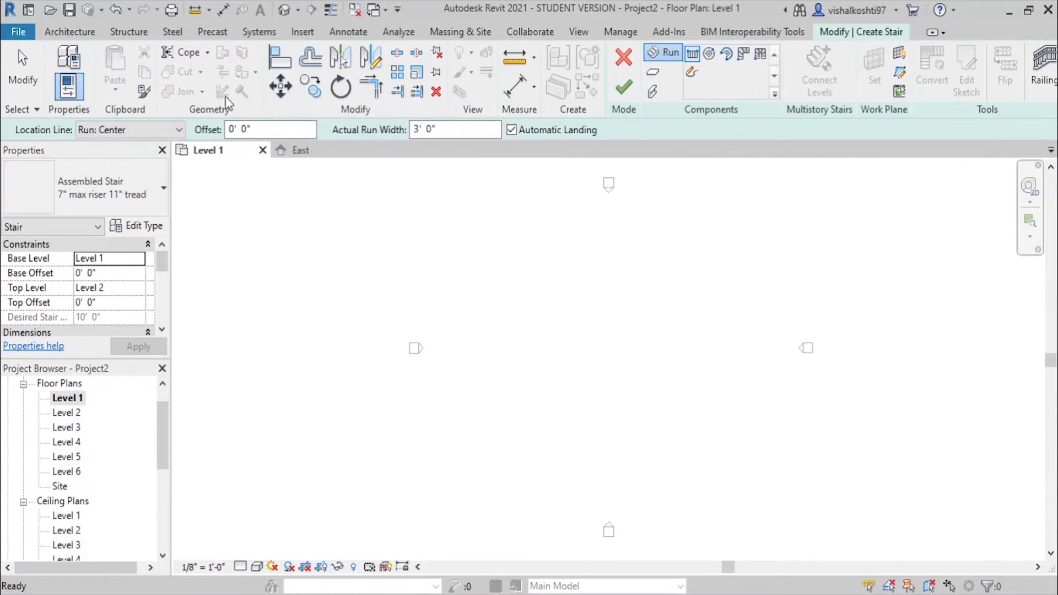
pyautogui.click(147, 133)
pyautogui.click(149, 158)
pyautogui.click(446, 129)
pyautogui.moveTo(445, 129); pyautogui.dragTo(432, 129)
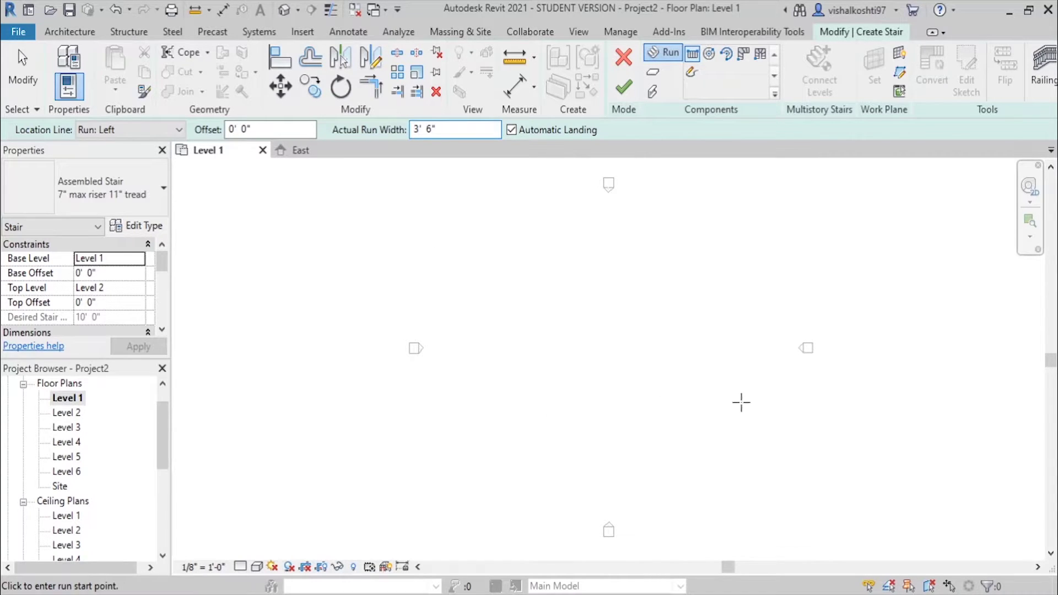
# Sketch a U-shaped stair with a first run of 10 risers about 8'-3" long and a parallel return run with the remaining risers
pyautogui.click(556, 420)
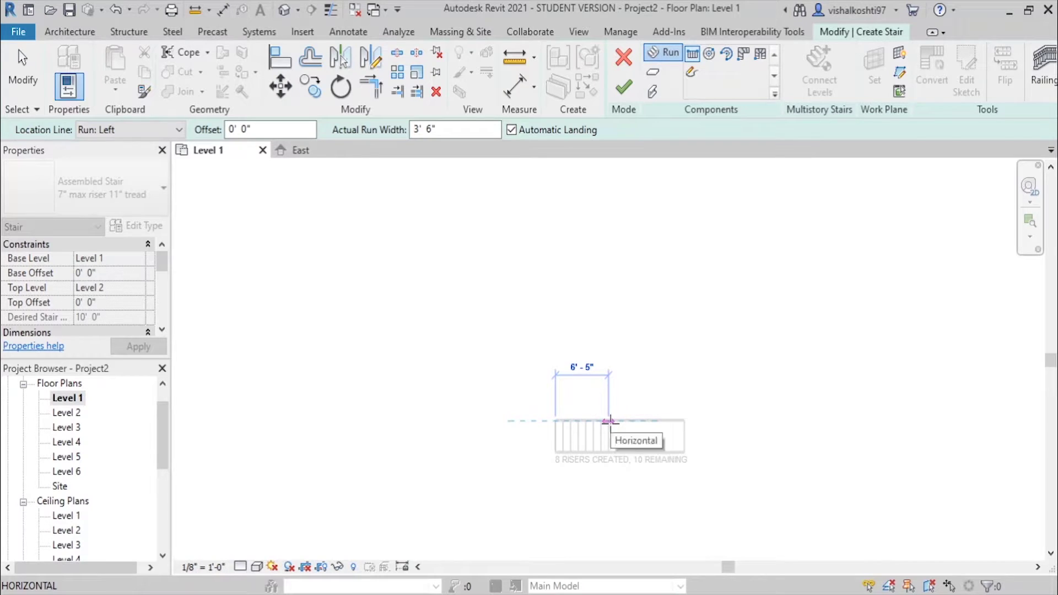
pyautogui.scroll(2, 616, 423)
pyautogui.click(637, 419)
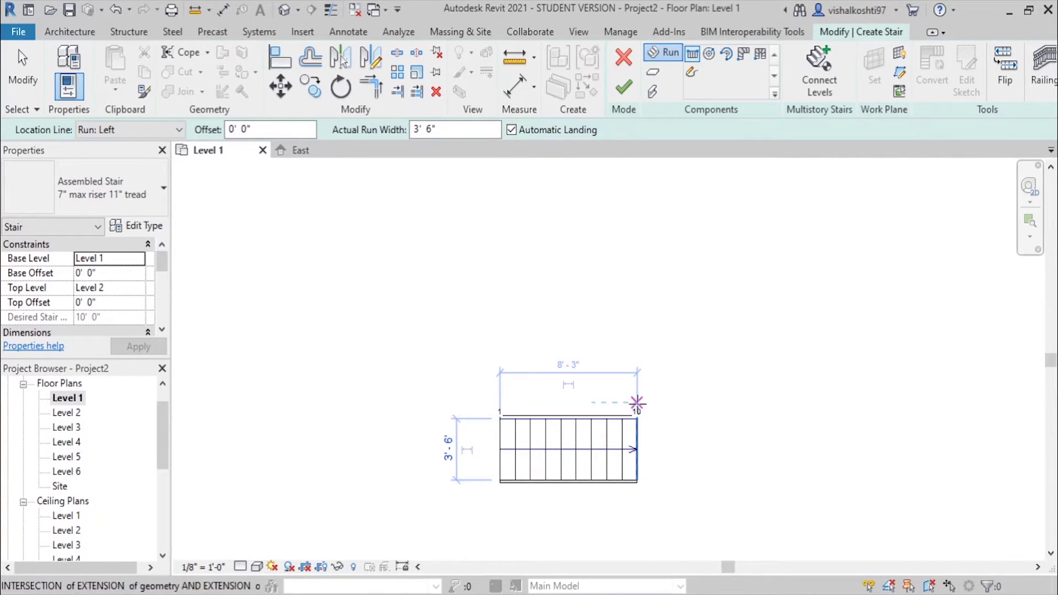
pyautogui.click(636, 403)
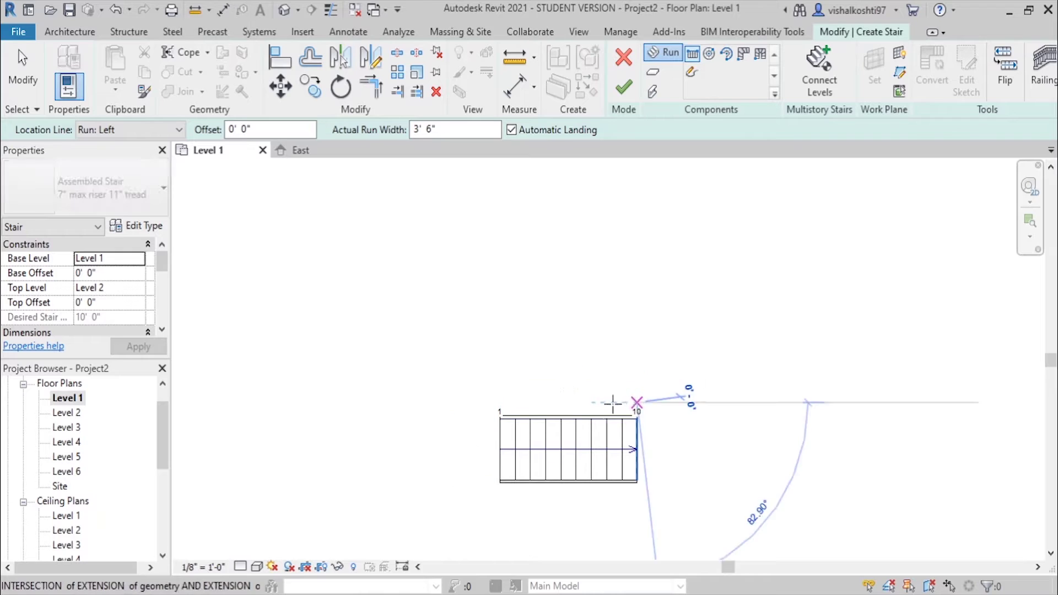
pyautogui.click(441, 395)
pyautogui.press('Escape')
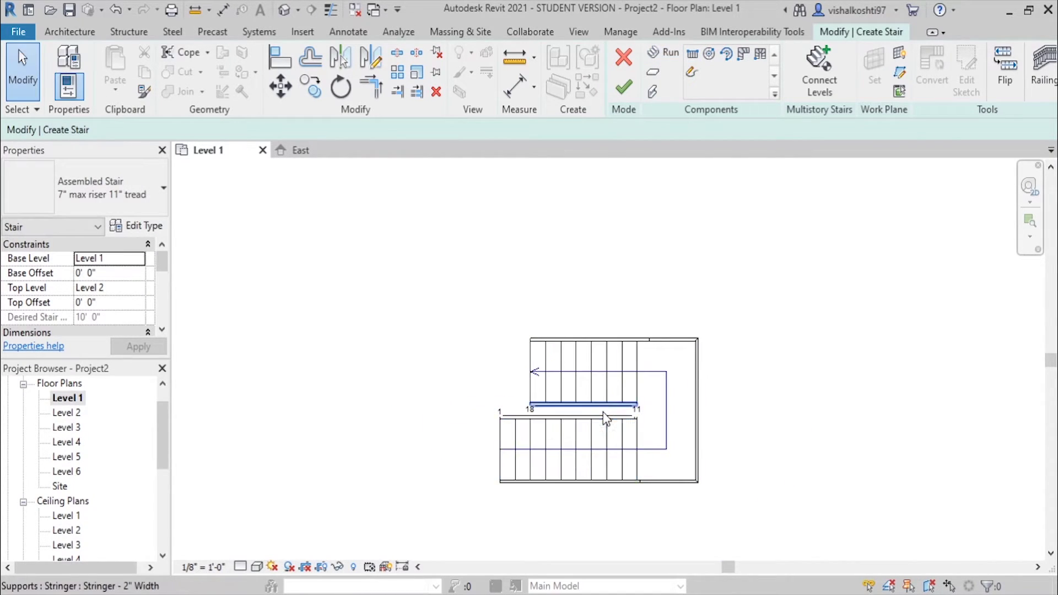
pyautogui.scroll(-2, 639, 410)
pyautogui.scroll(5, 641, 406)
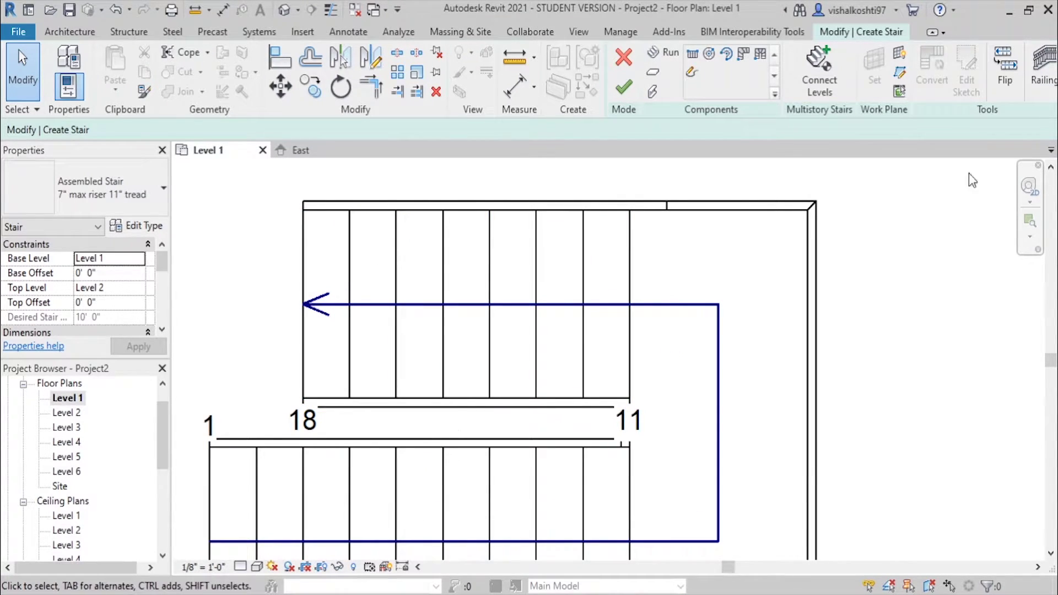
# Set the stair's railing type to Glass Panel - Bottom Fill, positioned on the treads
pyautogui.click(1005, 83)
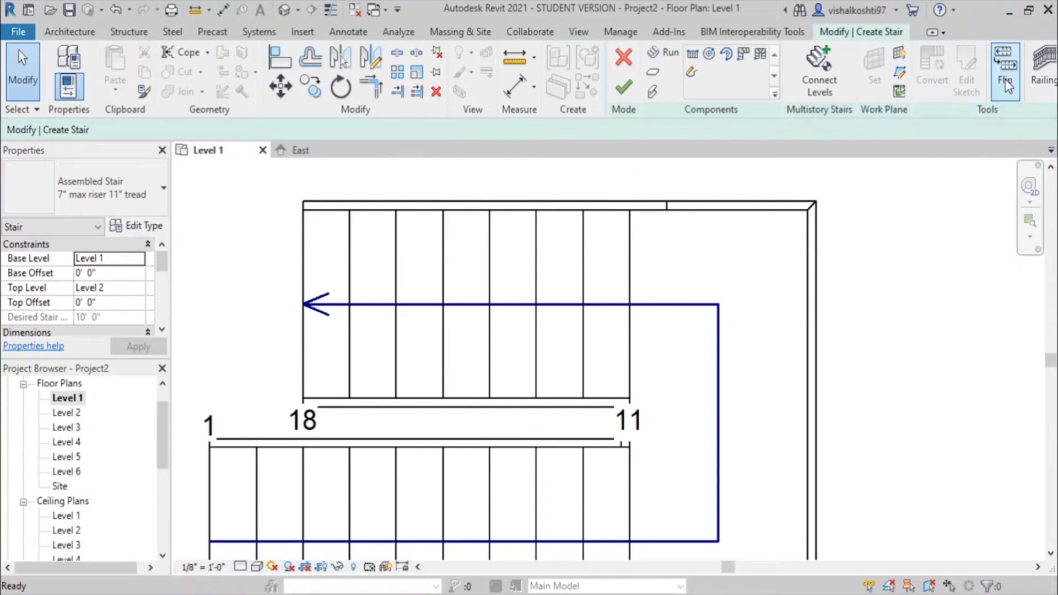
pyautogui.click(1005, 79)
pyautogui.click(1046, 76)
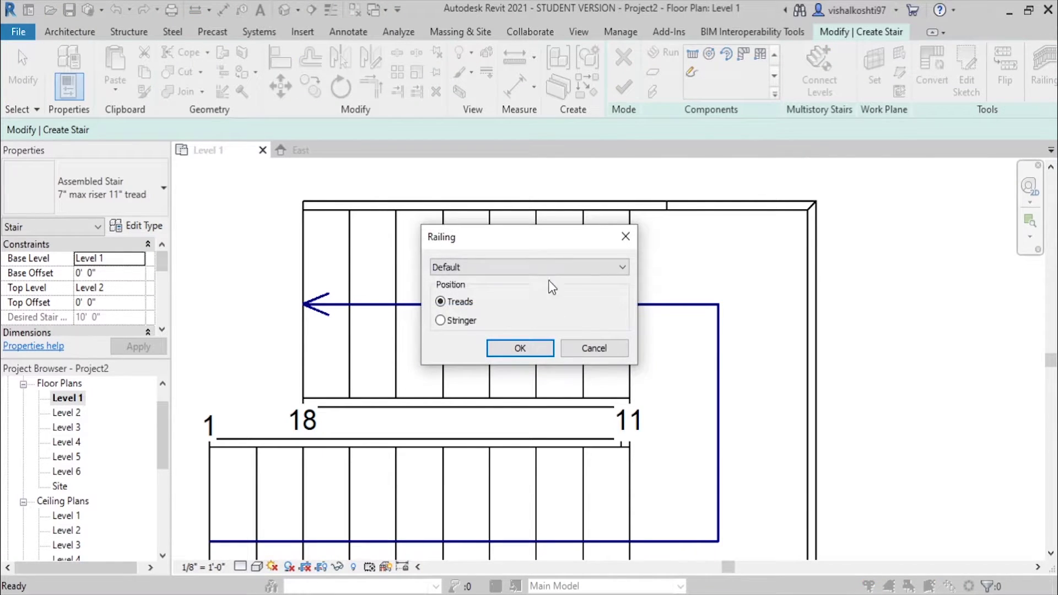
pyautogui.click(486, 267)
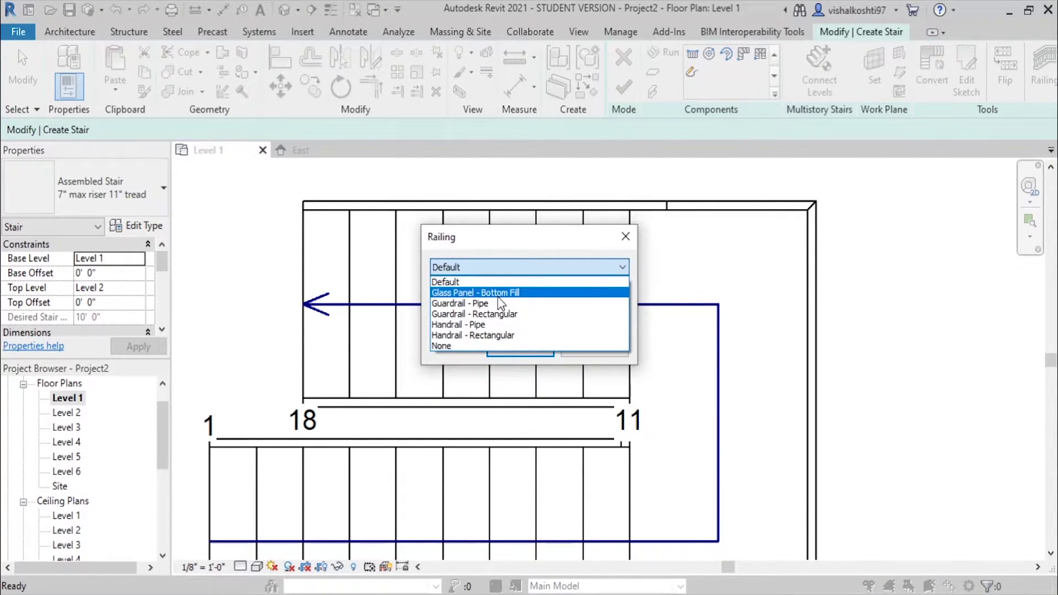
pyautogui.click(501, 294)
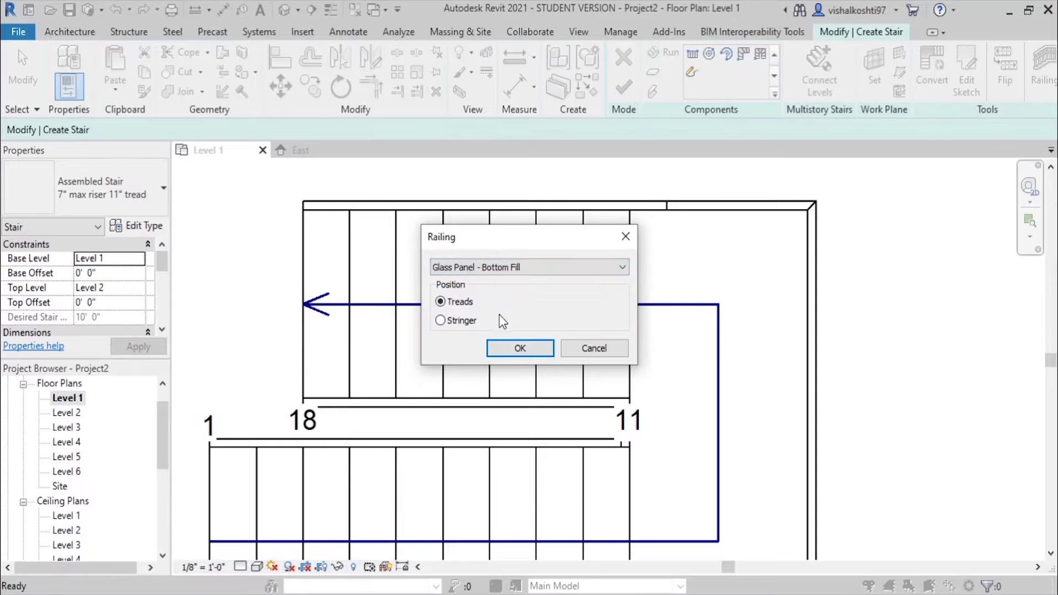
pyautogui.click(455, 322)
pyautogui.click(454, 301)
pyautogui.click(520, 347)
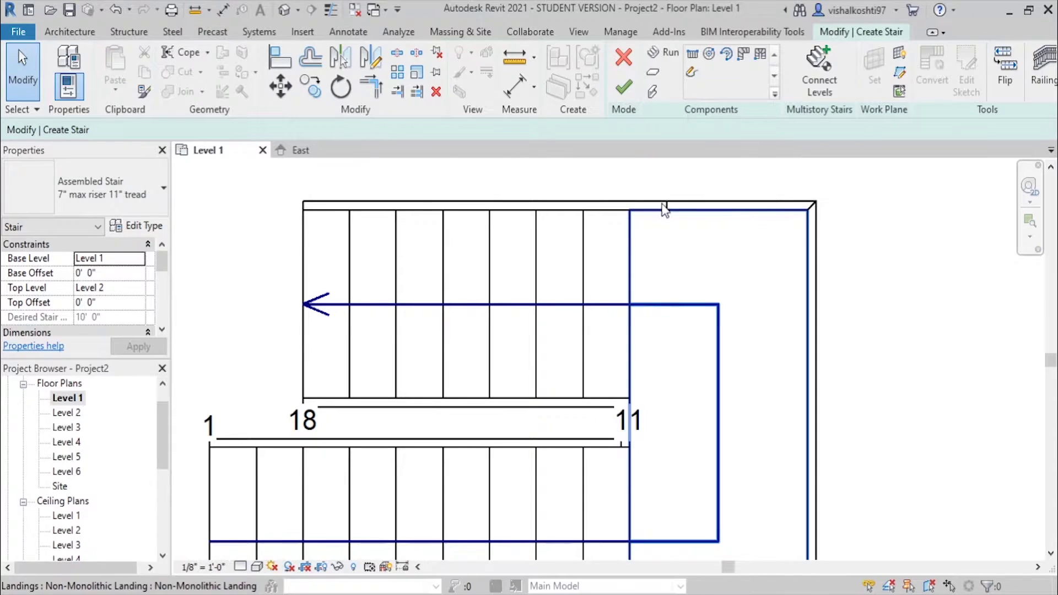
pyautogui.scroll(-2, 621, 213)
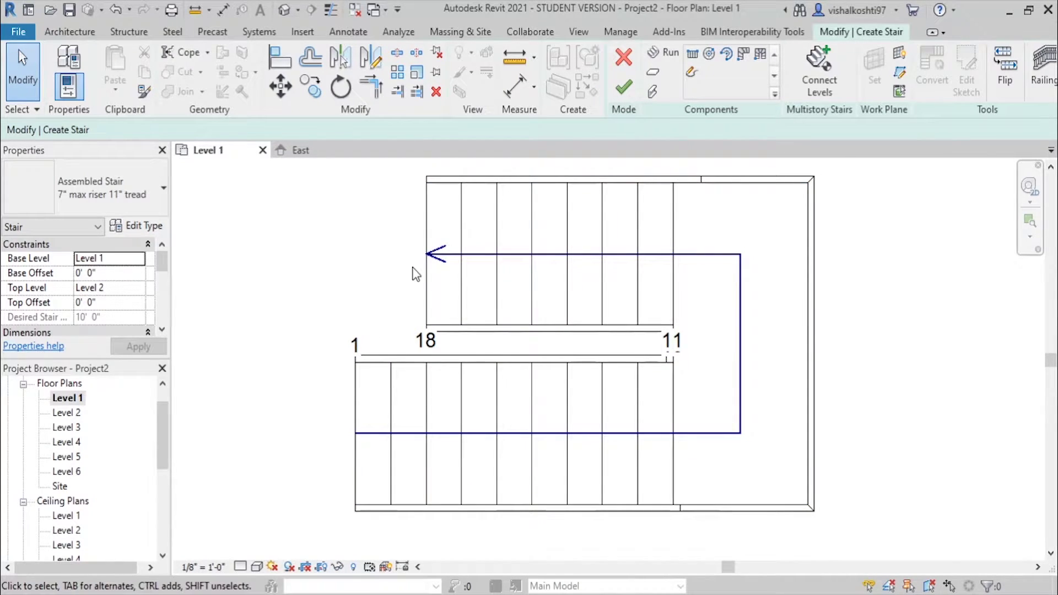
pyautogui.click(821, 68)
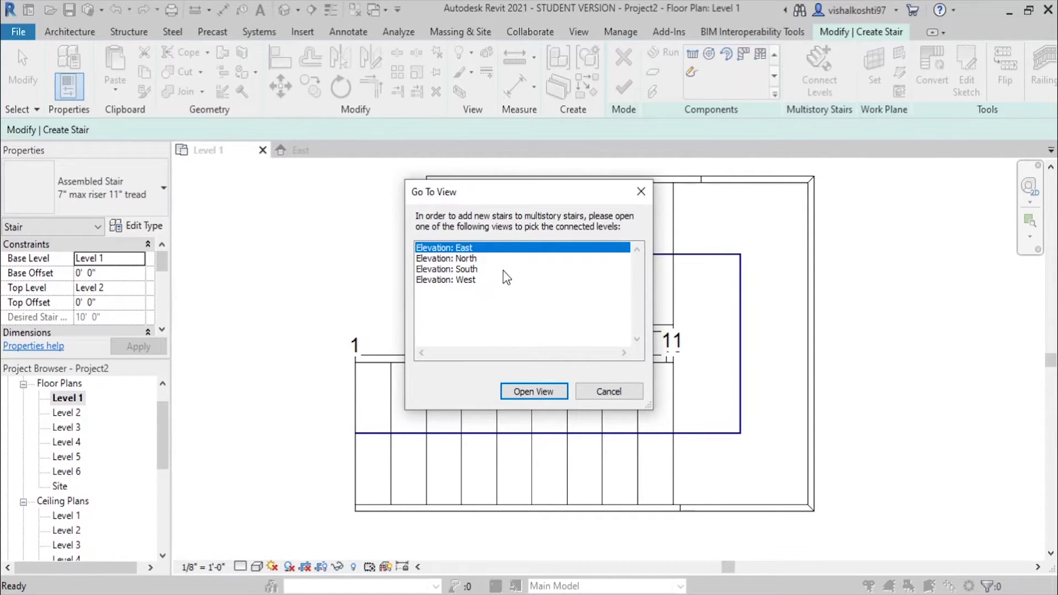
pyautogui.click(484, 259)
pyautogui.click(484, 269)
pyautogui.click(480, 249)
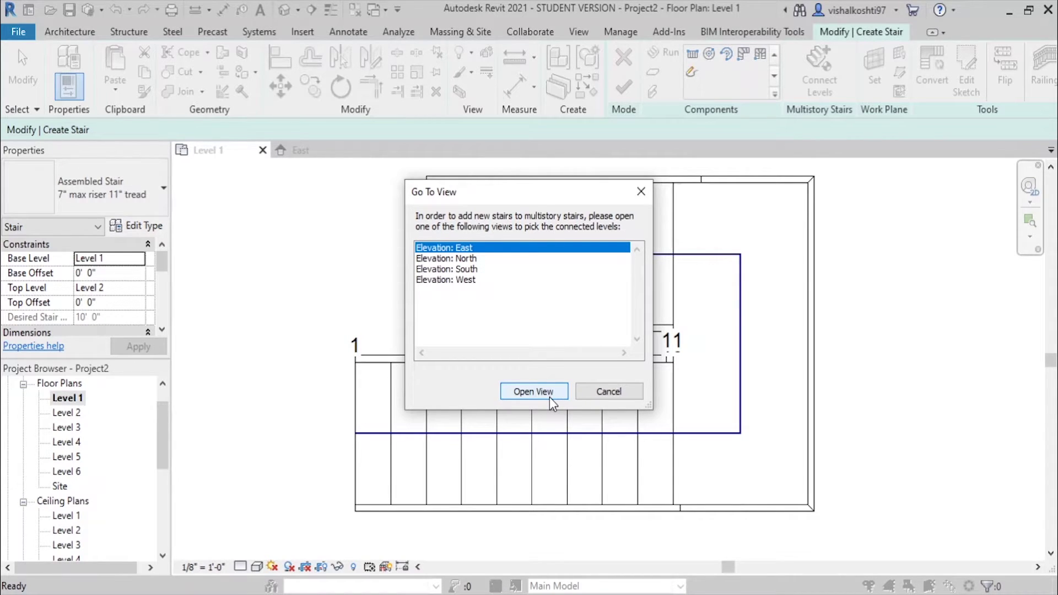
pyautogui.click(590, 398)
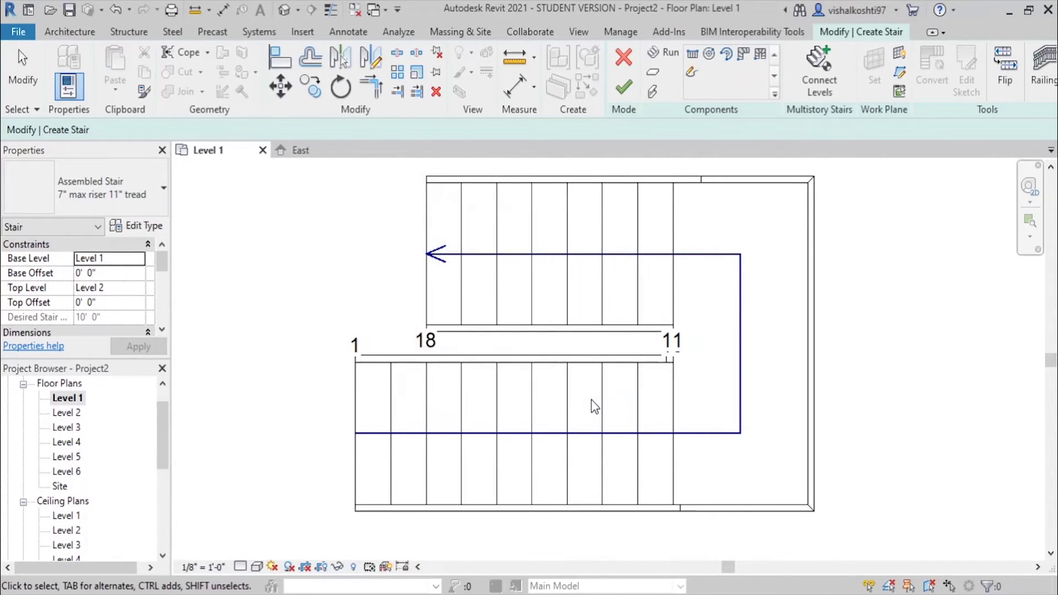
# Finish the stair and delete the glass railing along the inner side of its two runs
pyautogui.click(630, 94)
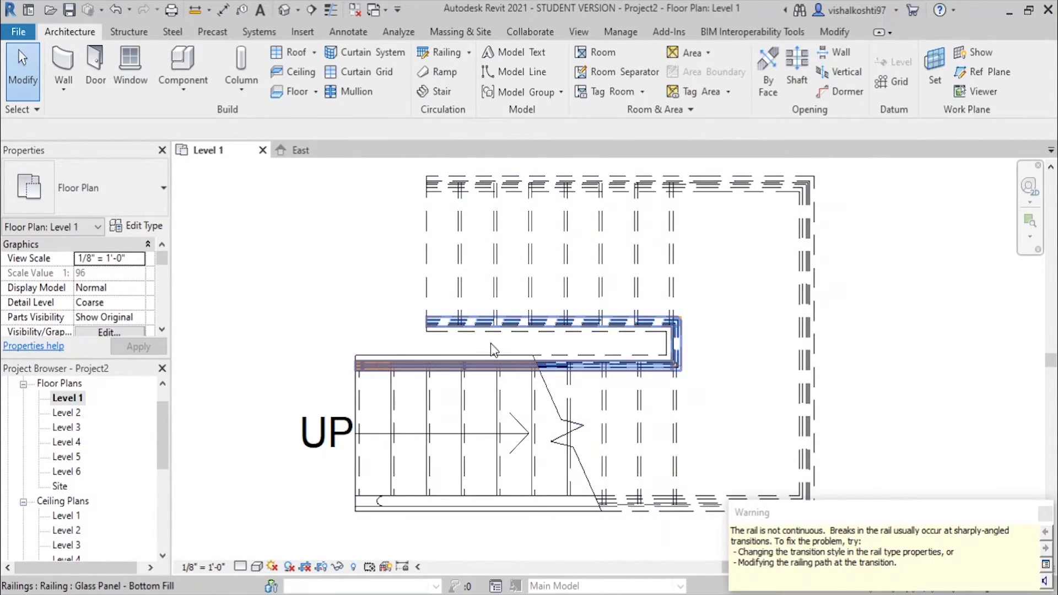
pyautogui.click(478, 367)
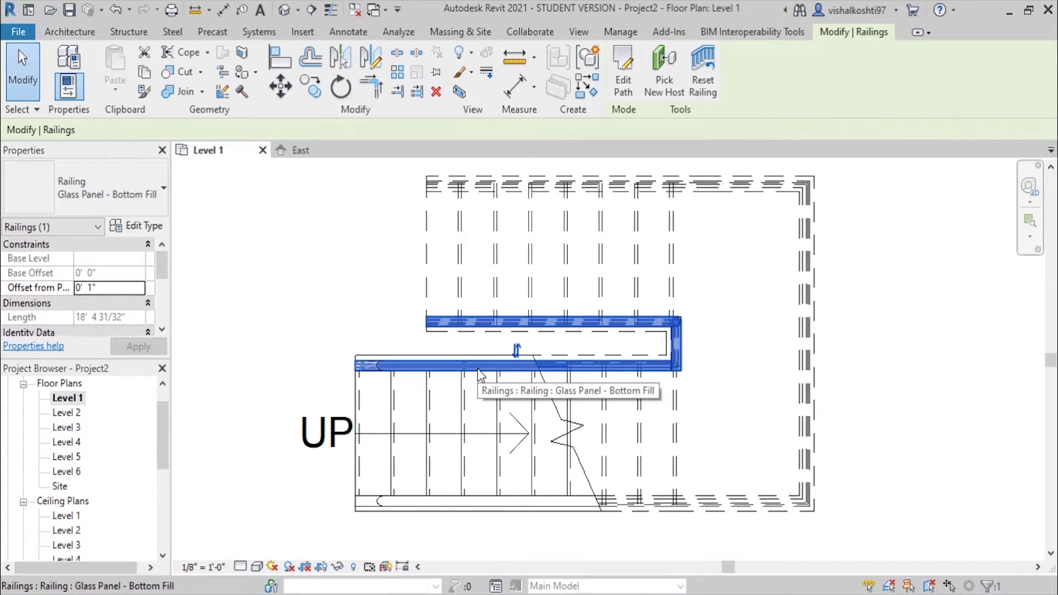
pyautogui.press('Delete')
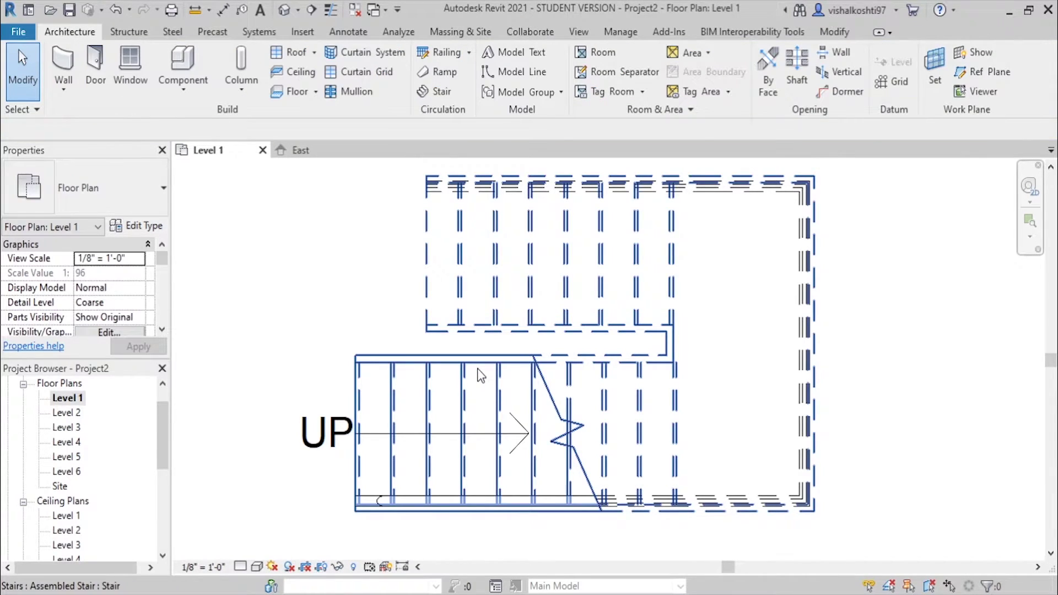
pyautogui.click(624, 196)
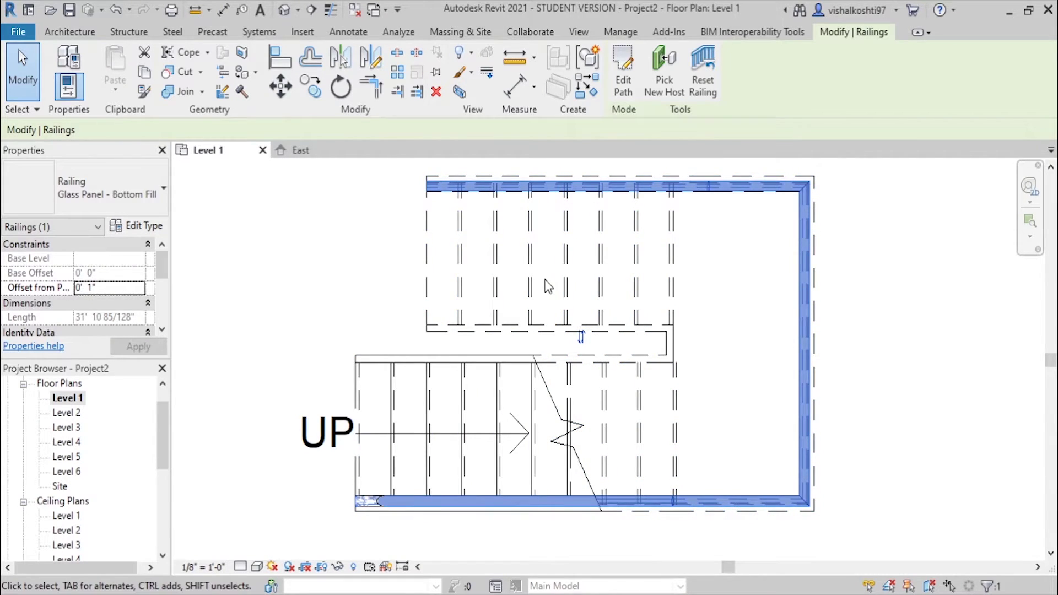
pyautogui.press('Delete')
# Edit the stair and sketch a landing boundary about 8'-0" out from the upper run's outer corner, down, and about 6'-2" back to the lower run
pyautogui.click(641, 243)
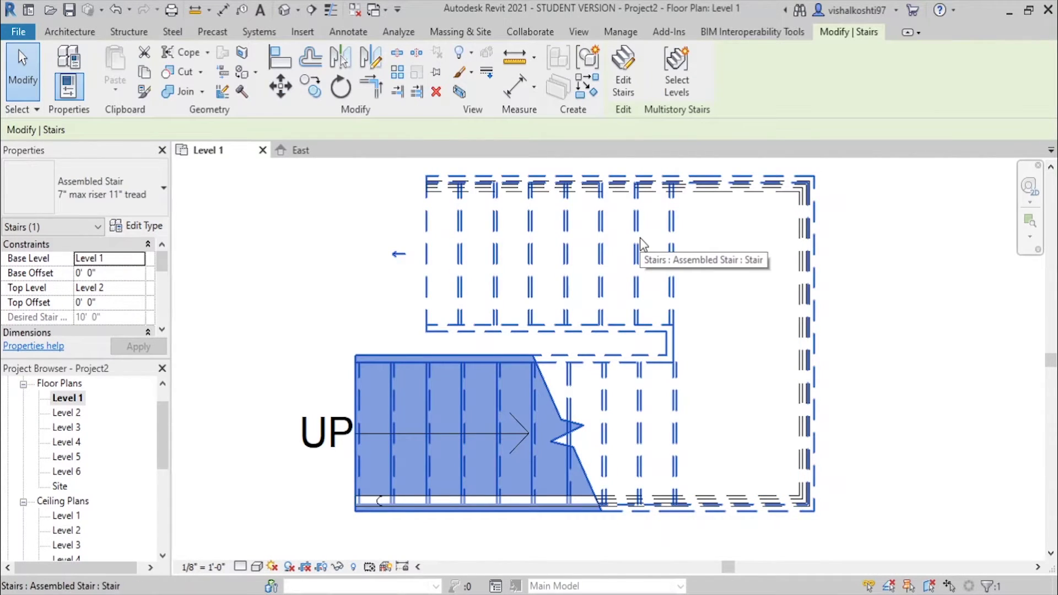
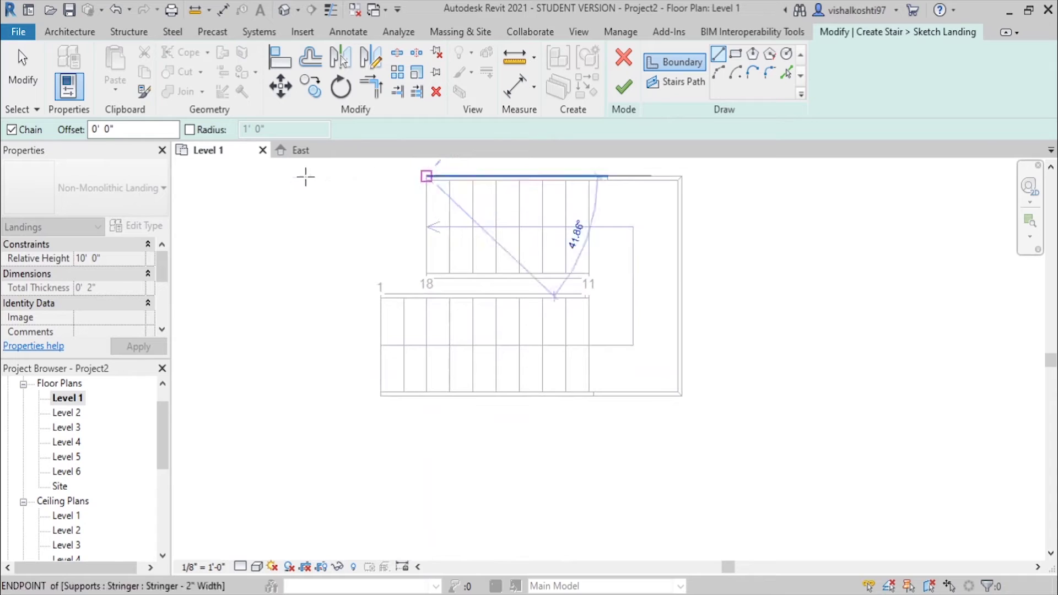
pyautogui.click(237, 176)
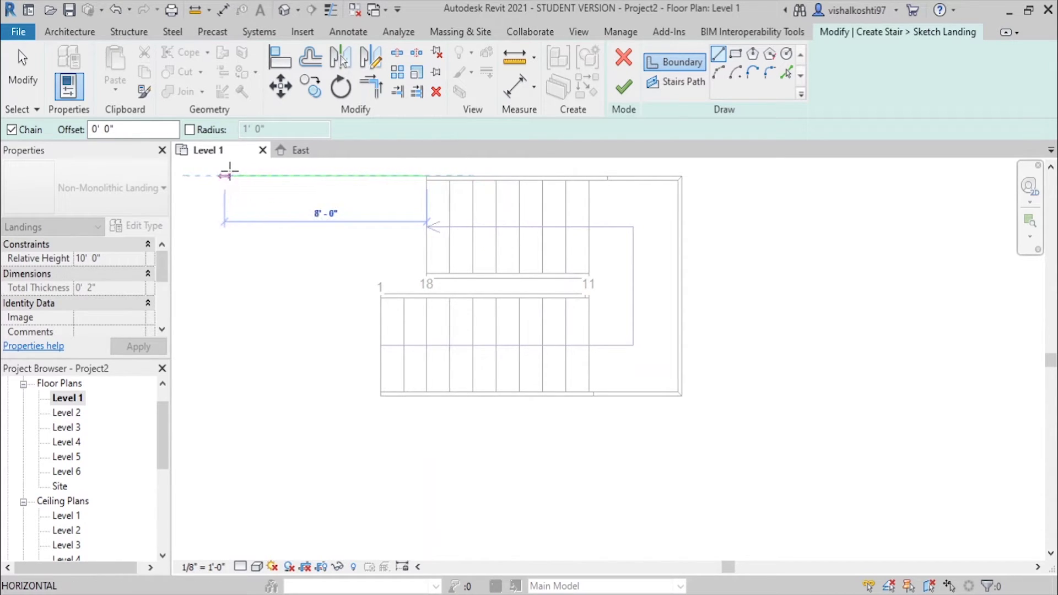
pyautogui.click(225, 175)
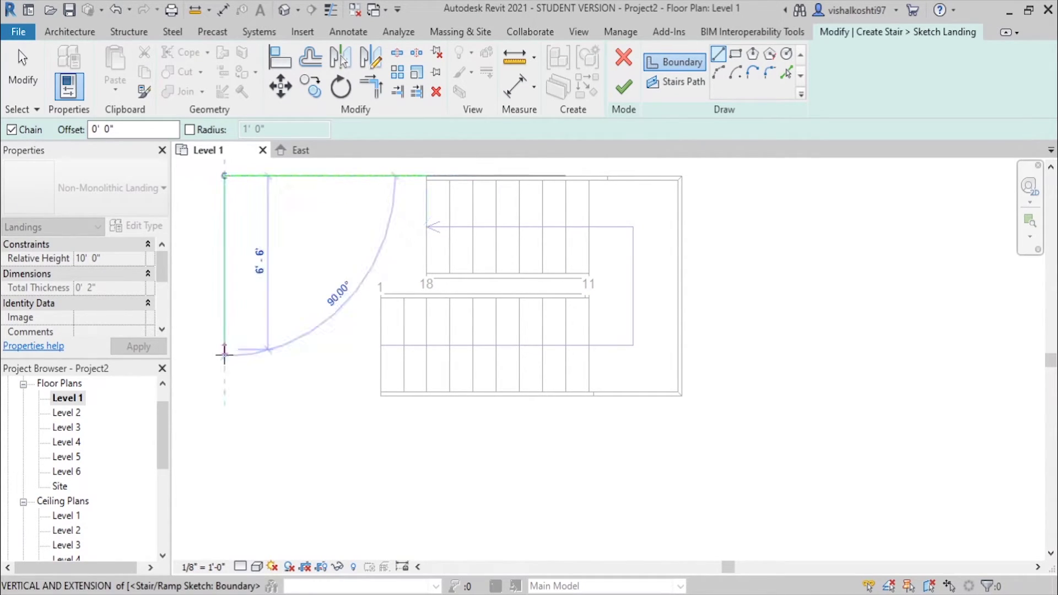
pyautogui.click(225, 390)
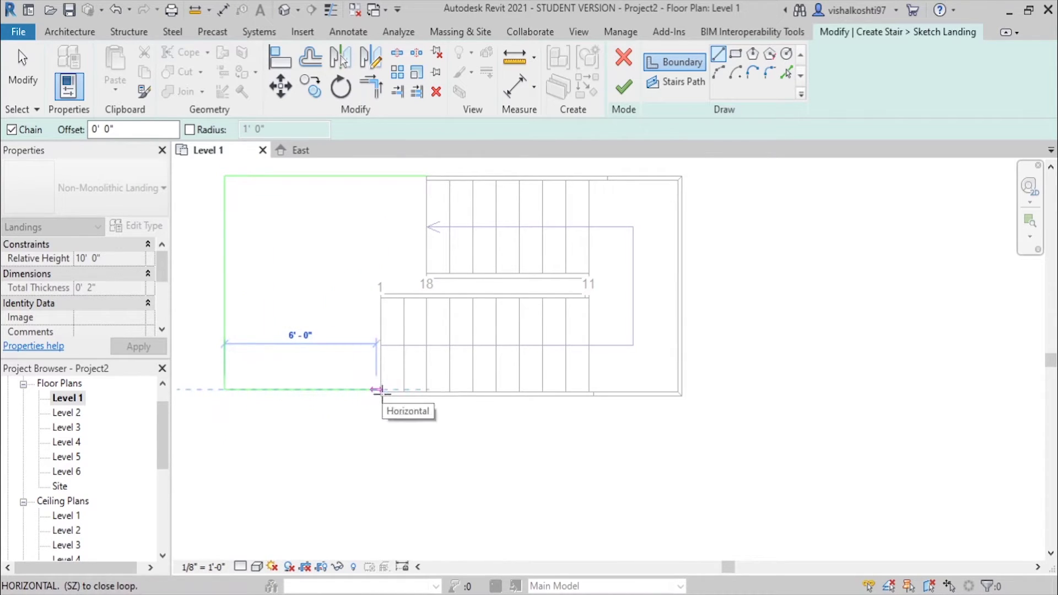
pyautogui.scroll(2, 381, 389)
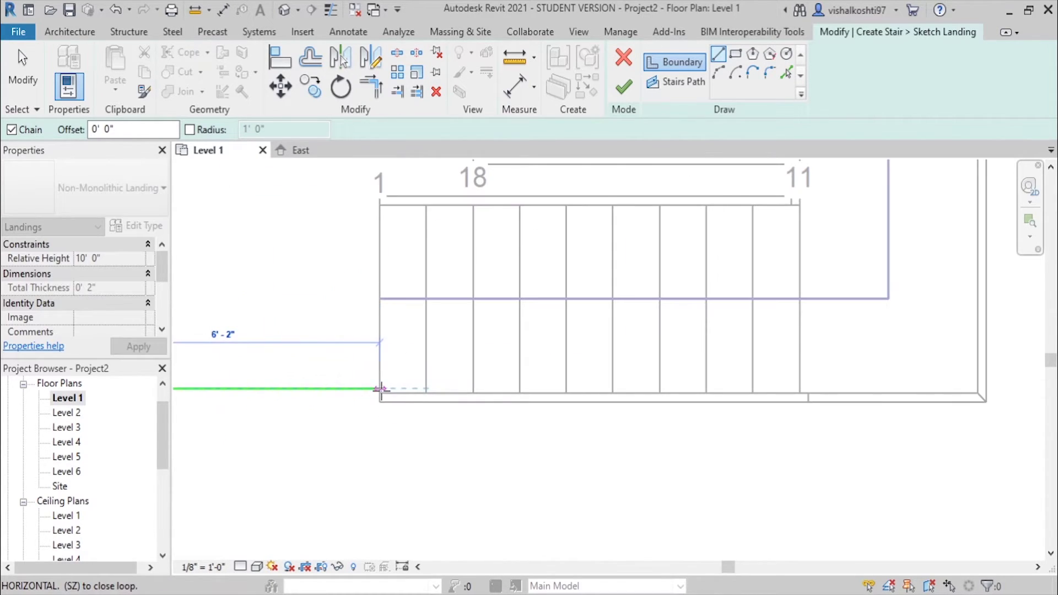
pyautogui.click(378, 389)
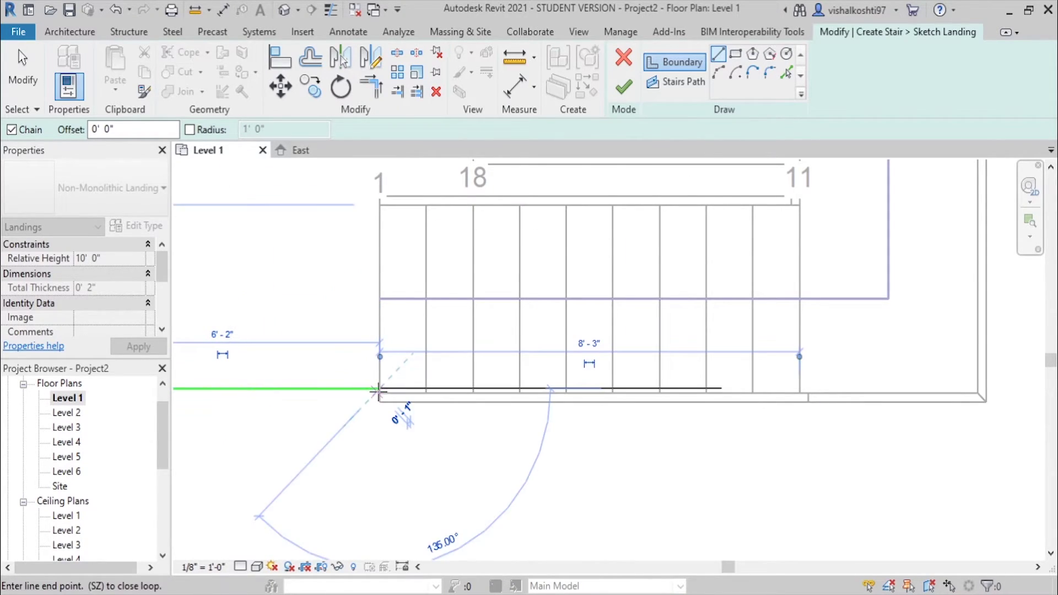
# Close the landing boundary along riser 1, the lower run's inner stringer and the end of the upper run at riser 18
pyautogui.click(379, 195)
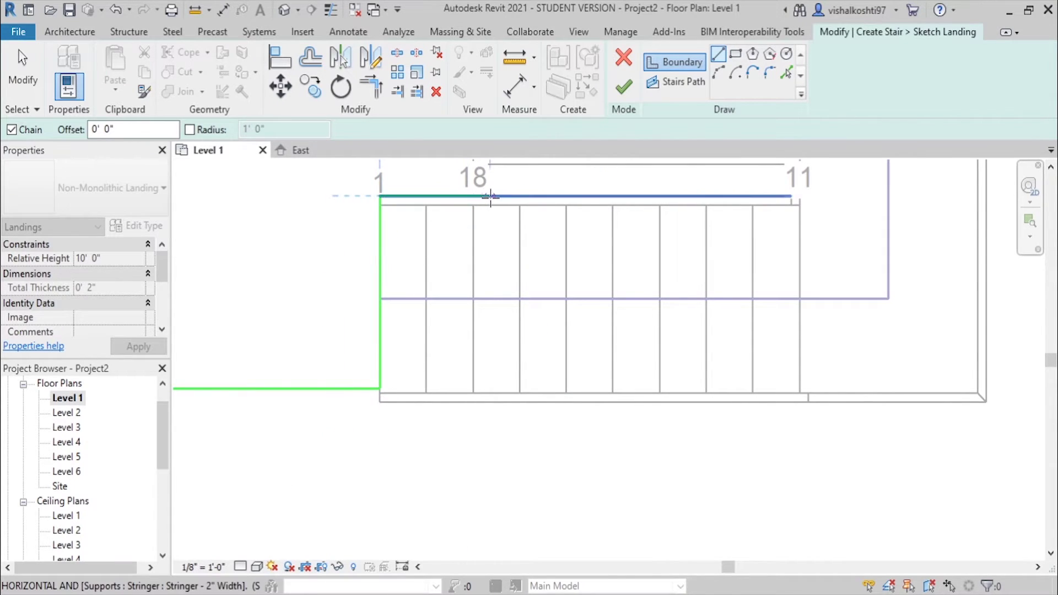
pyautogui.scroll(-2, 461, 220)
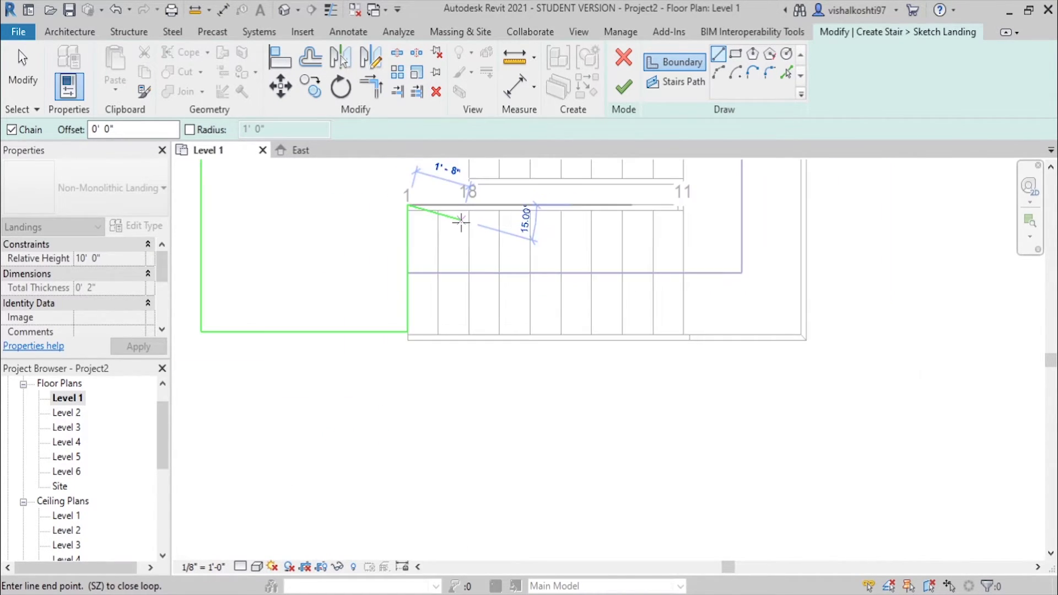
pyautogui.scroll(3, 463, 165)
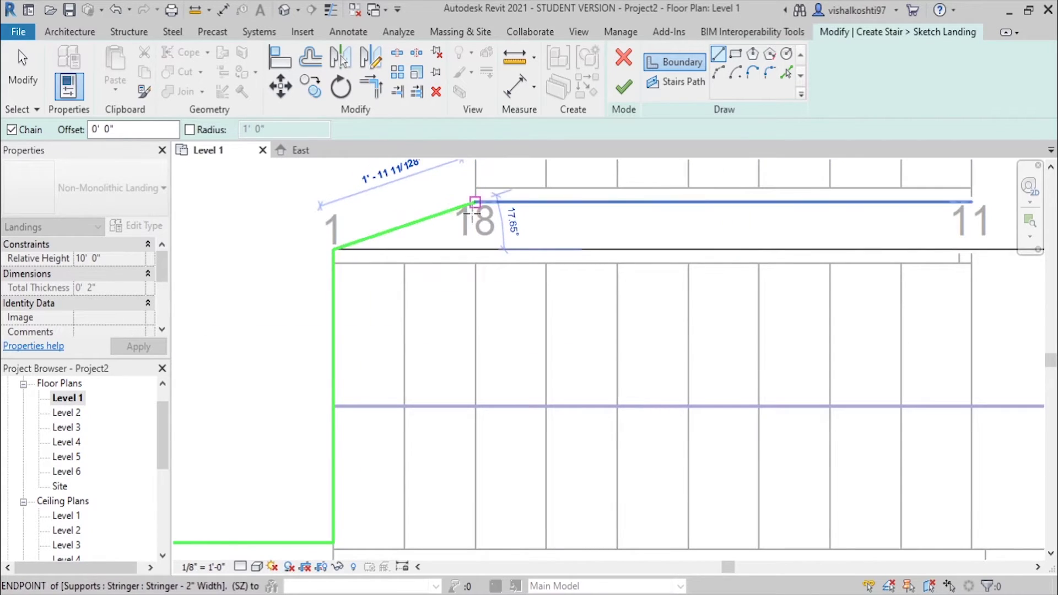
pyautogui.click(473, 249)
pyautogui.scroll(-2, 473, 252)
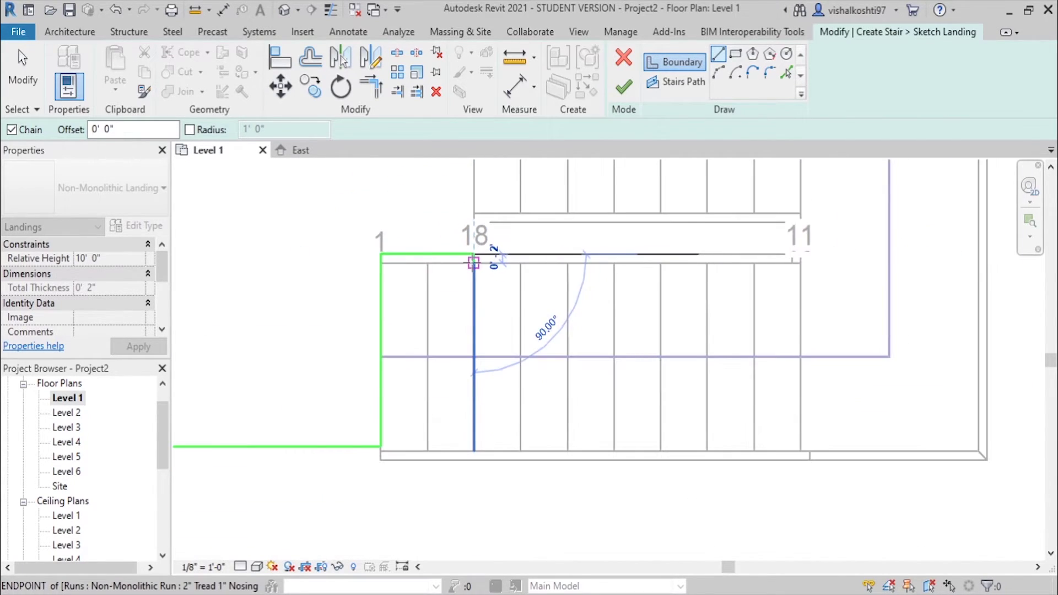
pyautogui.scroll(-2, 473, 262)
pyautogui.scroll(-1, 469, 209)
pyautogui.scroll(1, 468, 203)
pyautogui.scroll(2, 470, 168)
pyautogui.click(478, 176)
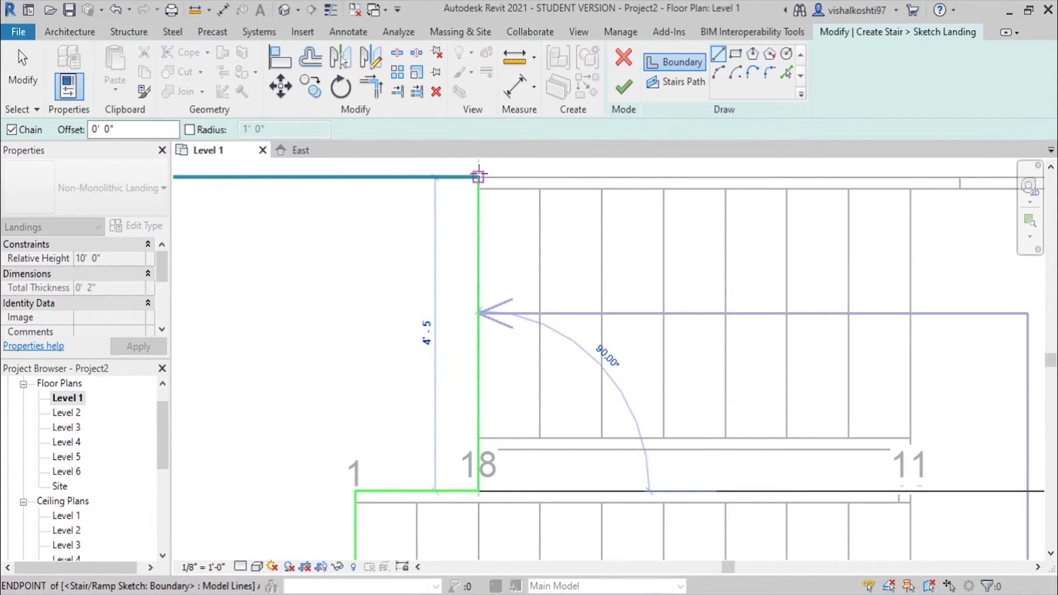
pyautogui.scroll(-2, 428, 284)
pyautogui.scroll(-1, 397, 358)
pyautogui.scroll(1, 371, 433)
pyautogui.press('Escape')
pyautogui.press('Escape')
# Align the landing's lower boundary line with the outer face of the lower run's stringer and finish the landing sketch
pyautogui.click(417, 395)
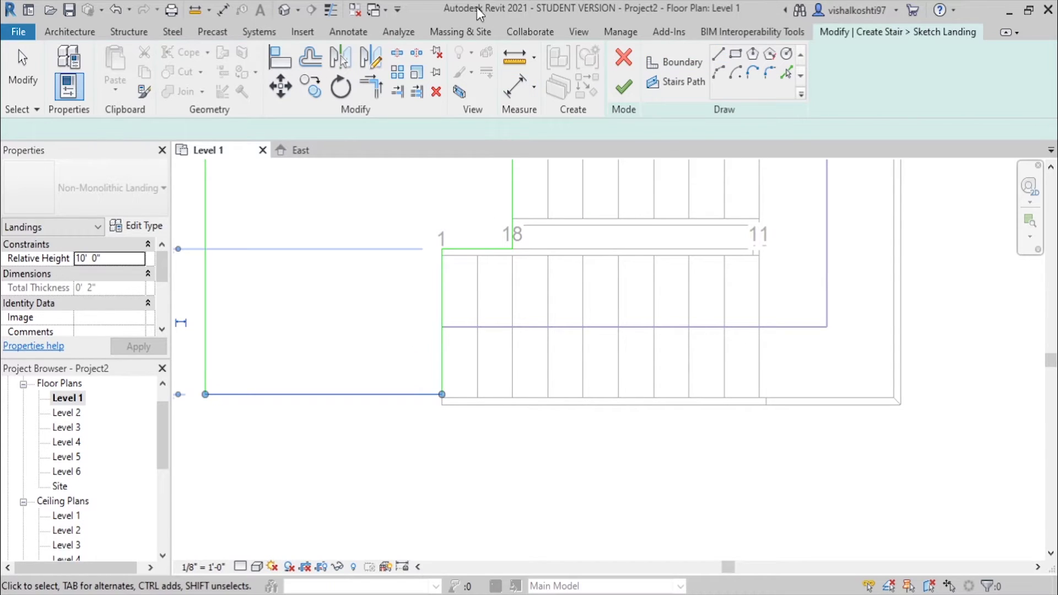
pyautogui.click(280, 56)
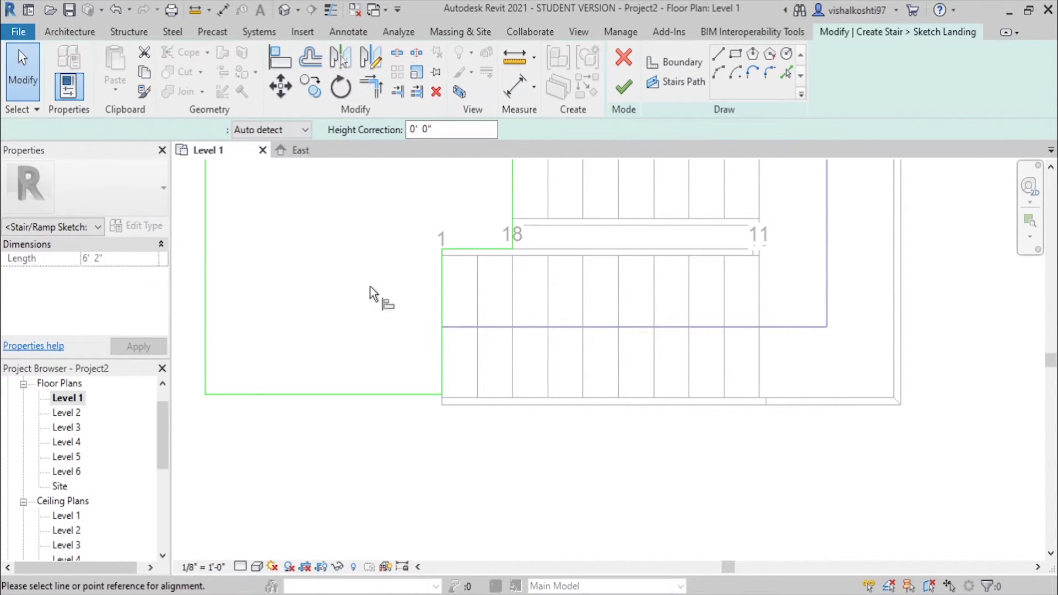
pyautogui.click(501, 397)
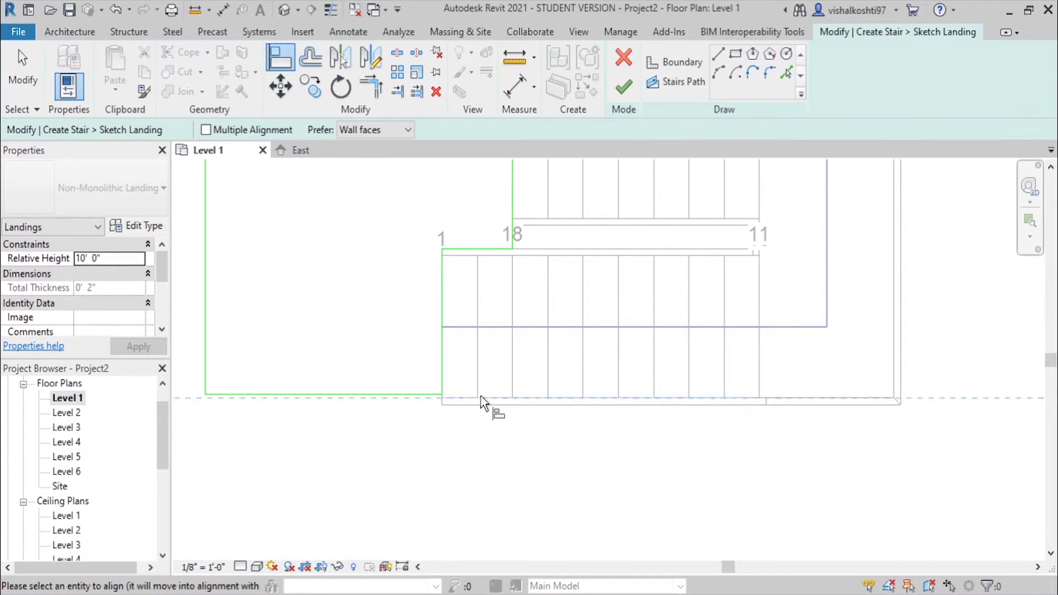
pyautogui.click(539, 405)
pyautogui.click(409, 400)
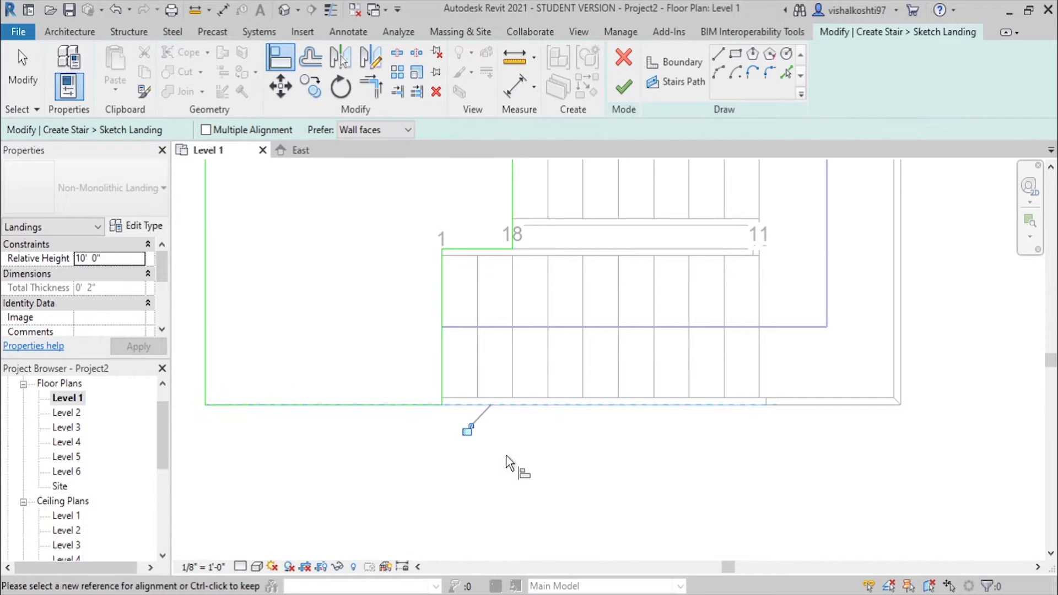
pyautogui.scroll(-1, 510, 463)
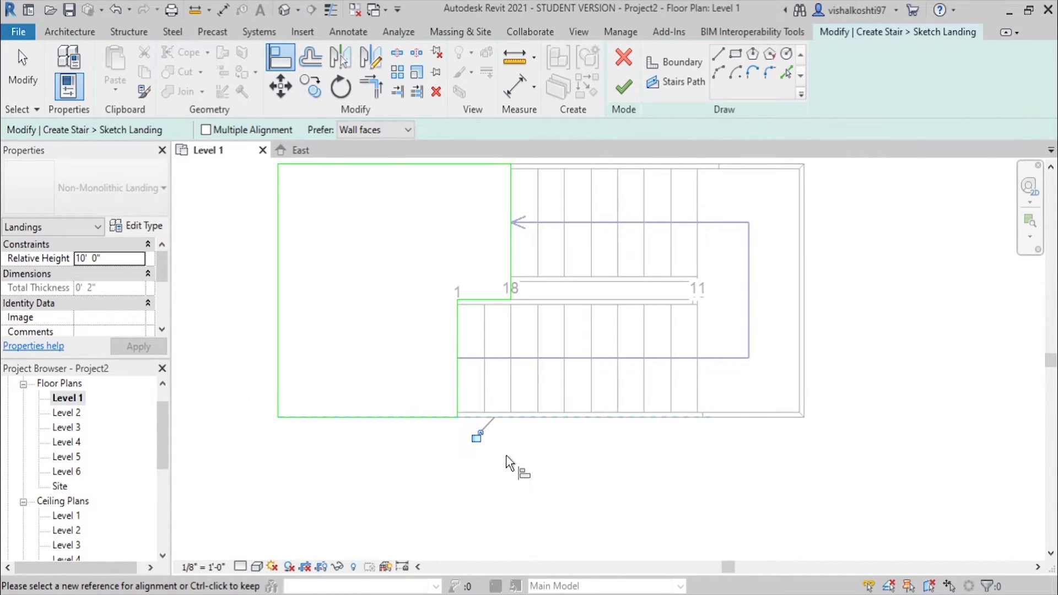
pyautogui.scroll(-1, 507, 459)
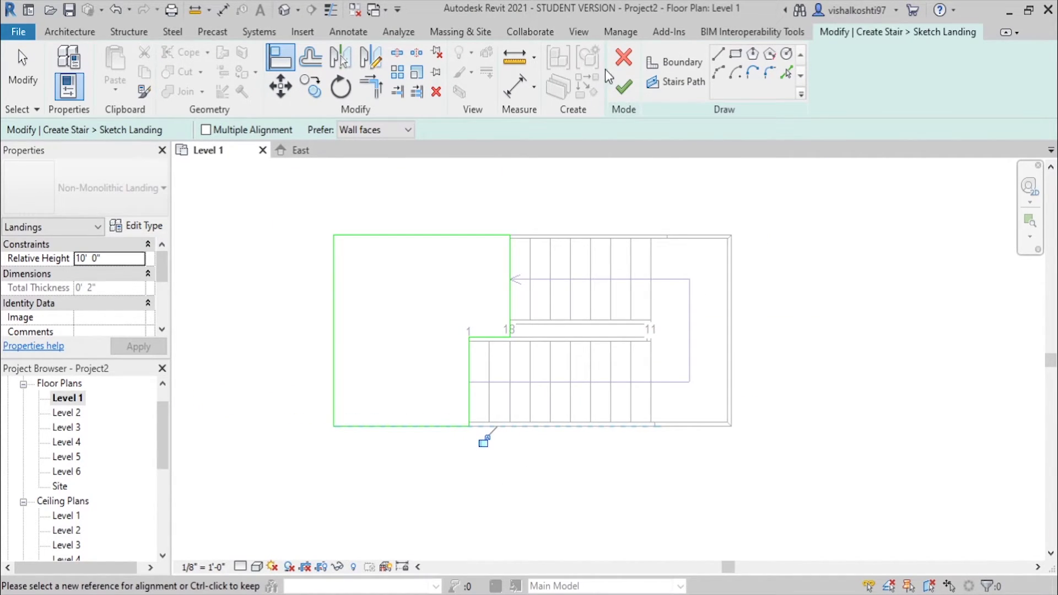
pyautogui.click(627, 92)
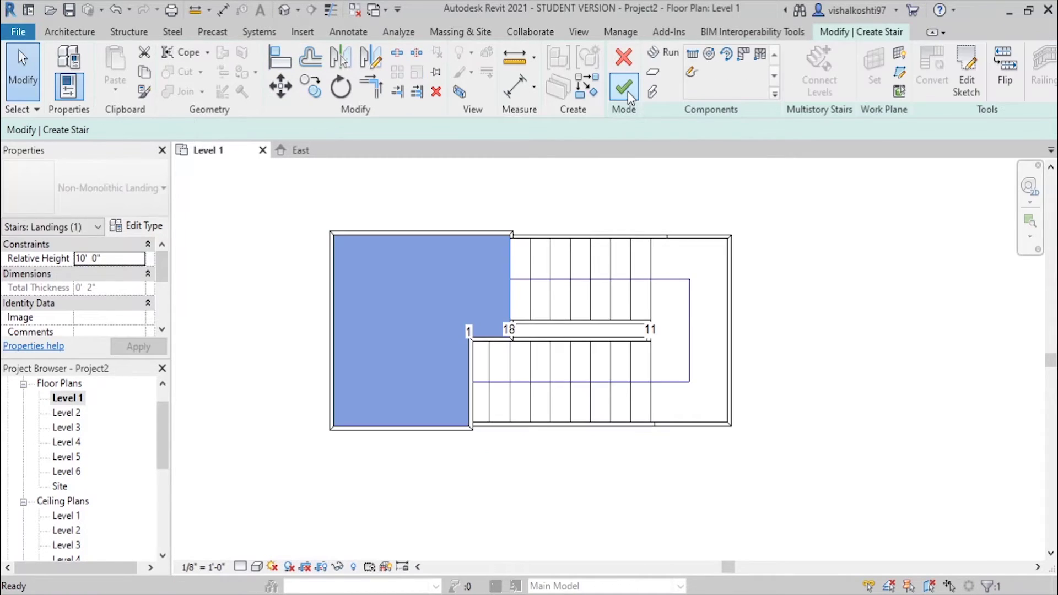
# Clear the landing selection and examine the stair with its top landing in the default 3D view
pyautogui.click(329, 233)
pyautogui.press('Escape')
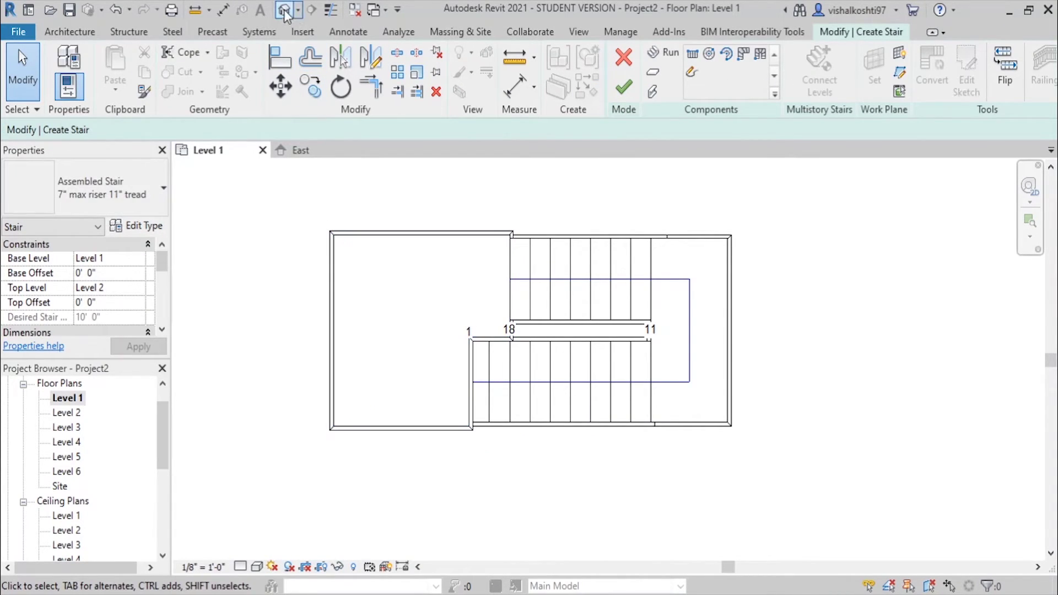
pyautogui.click(285, 11)
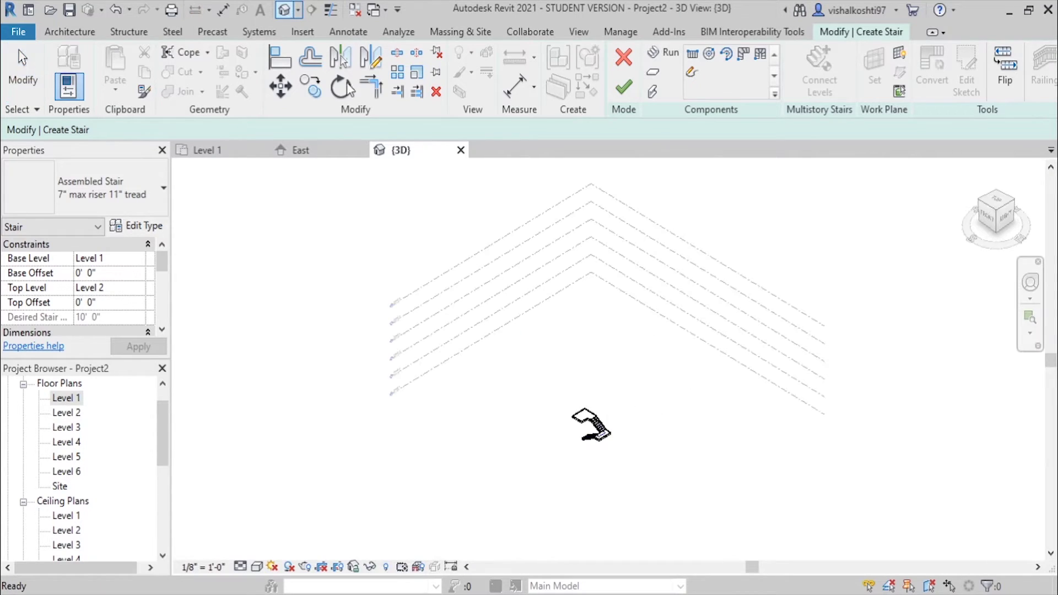
pyautogui.scroll(10, 586, 425)
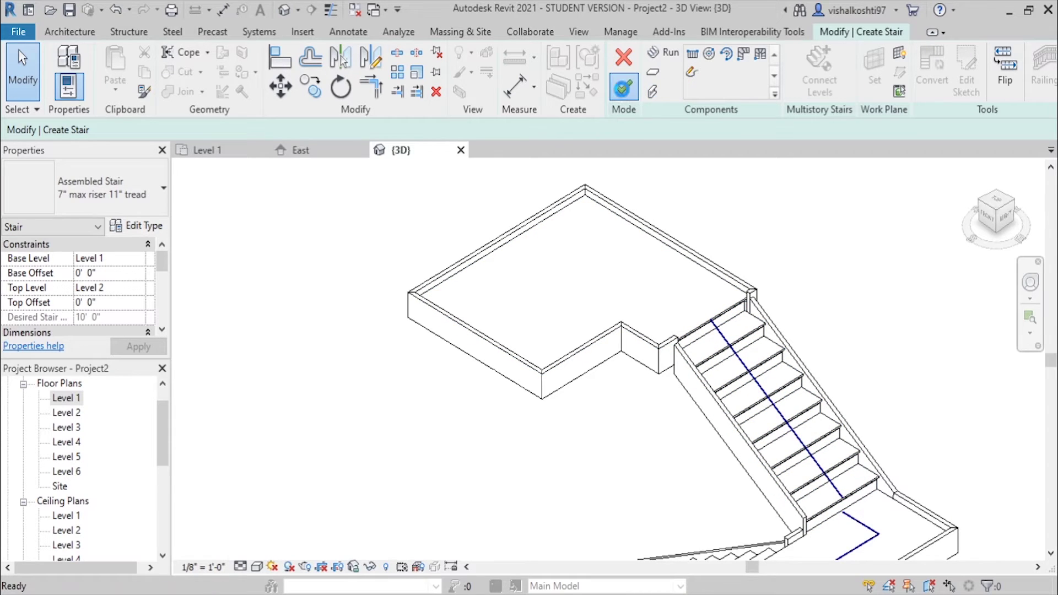
# Finish editing the stair and delete its Glass Panel - Bottom Fill railing
pyautogui.click(623, 88)
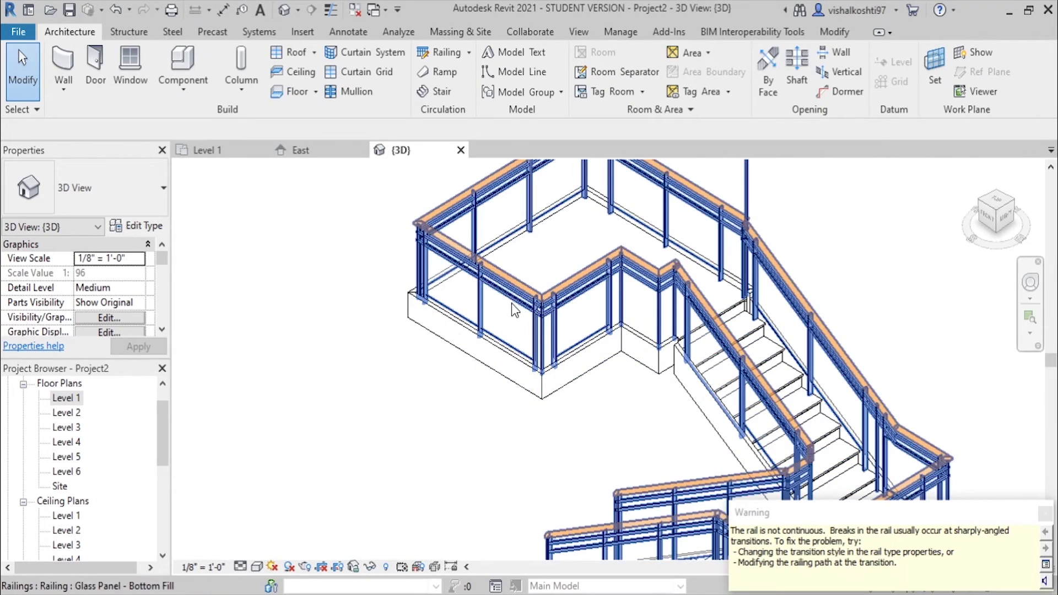
pyautogui.click(511, 303)
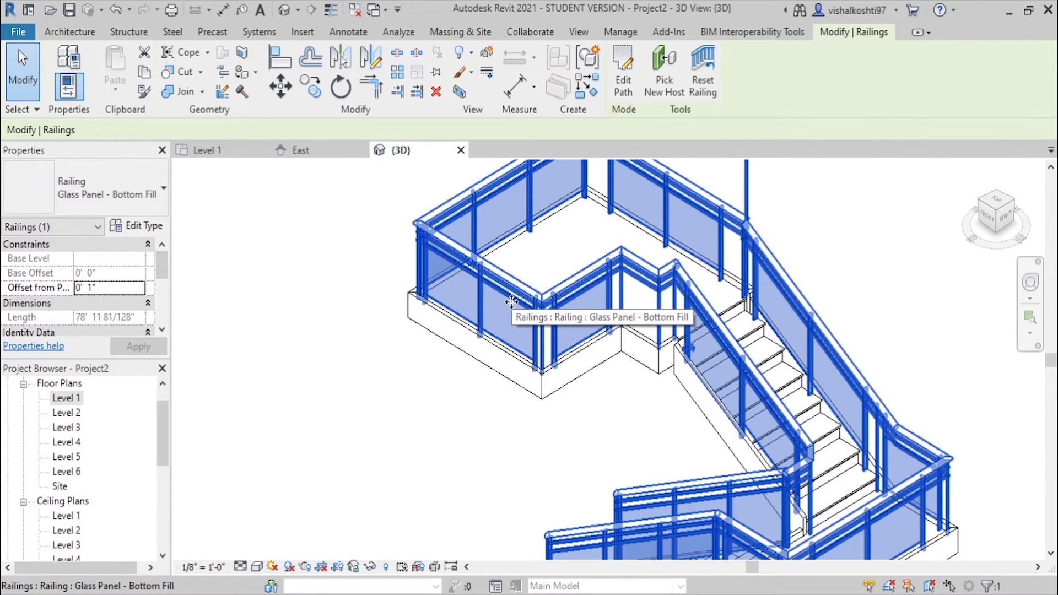
pyautogui.press('Delete')
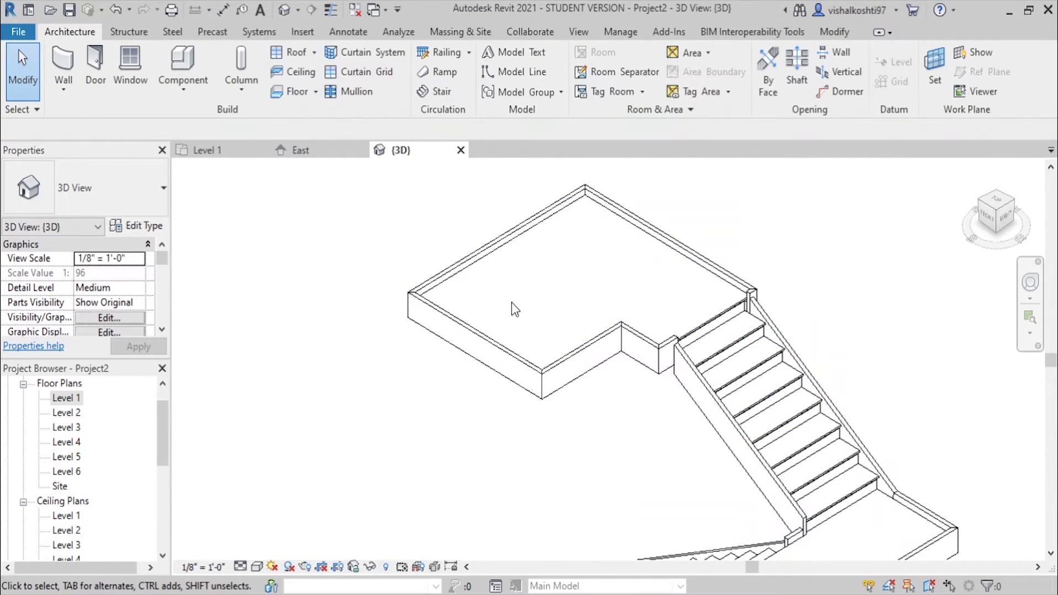
# Change the stair's type to Cast-In-Place Stair, Monolithic Stair
pyautogui.click(791, 370)
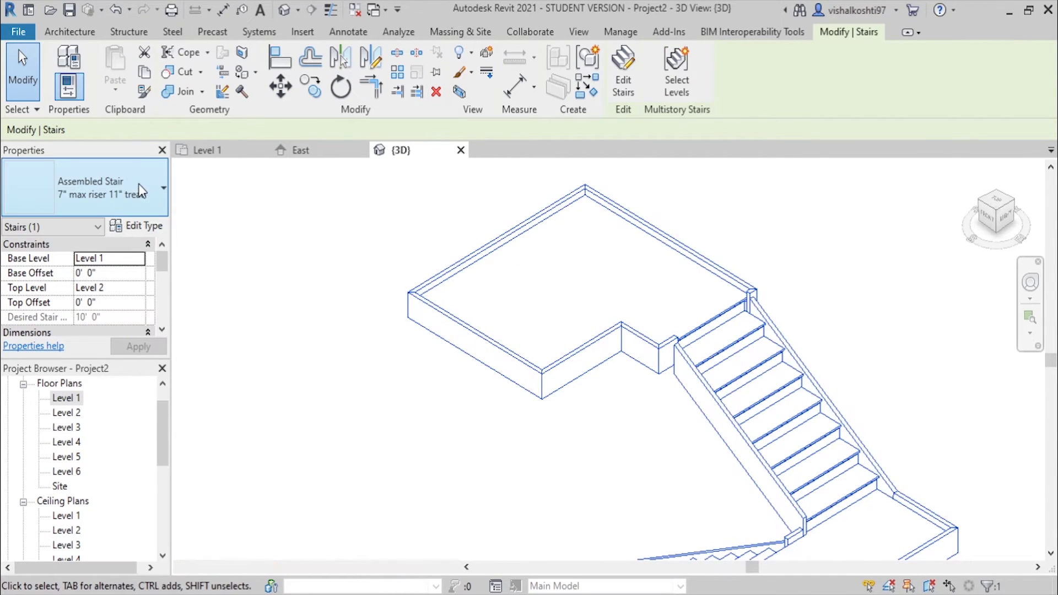
pyautogui.click(138, 183)
pyautogui.click(127, 309)
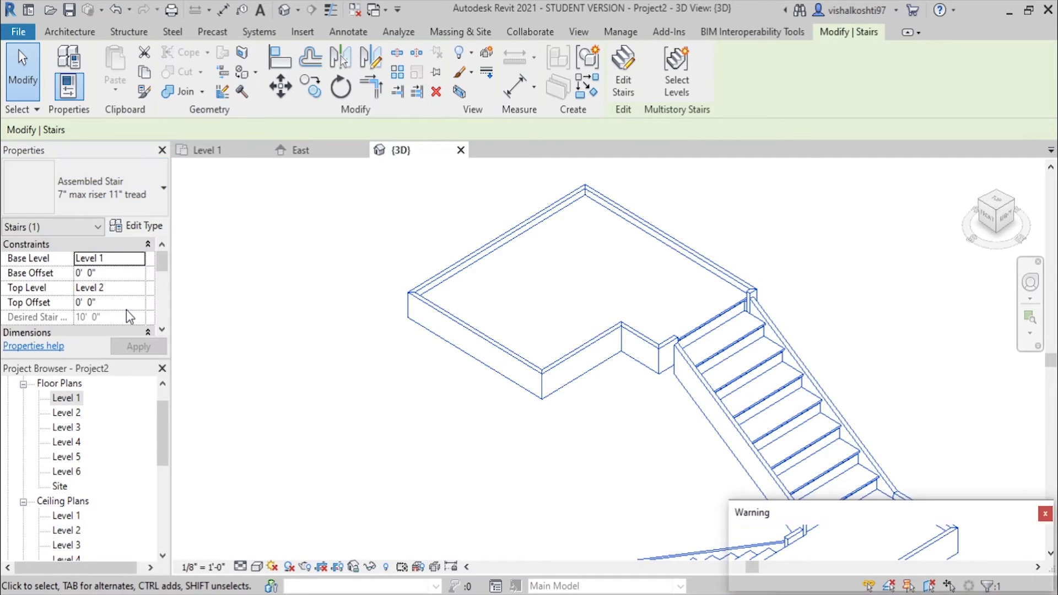
pyautogui.click(483, 230)
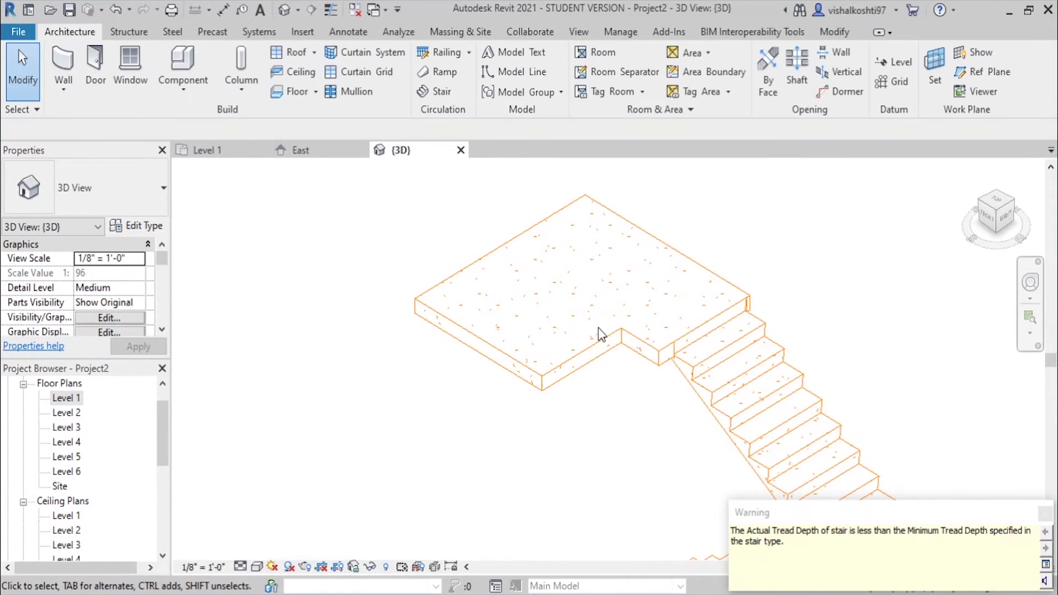
pyautogui.keyDown('shift'); pyautogui.moveTo(591, 314); pyautogui.dragTo(648, 336, button='middle'); pyautogui.keyUp('shift')
pyautogui.click(648, 337)
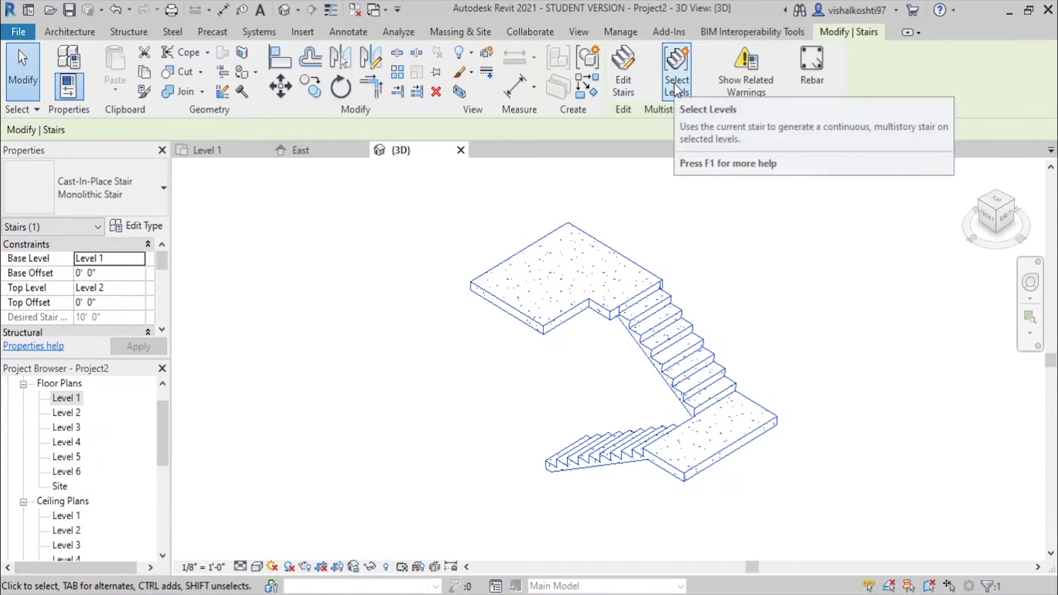
pyautogui.click(295, 153)
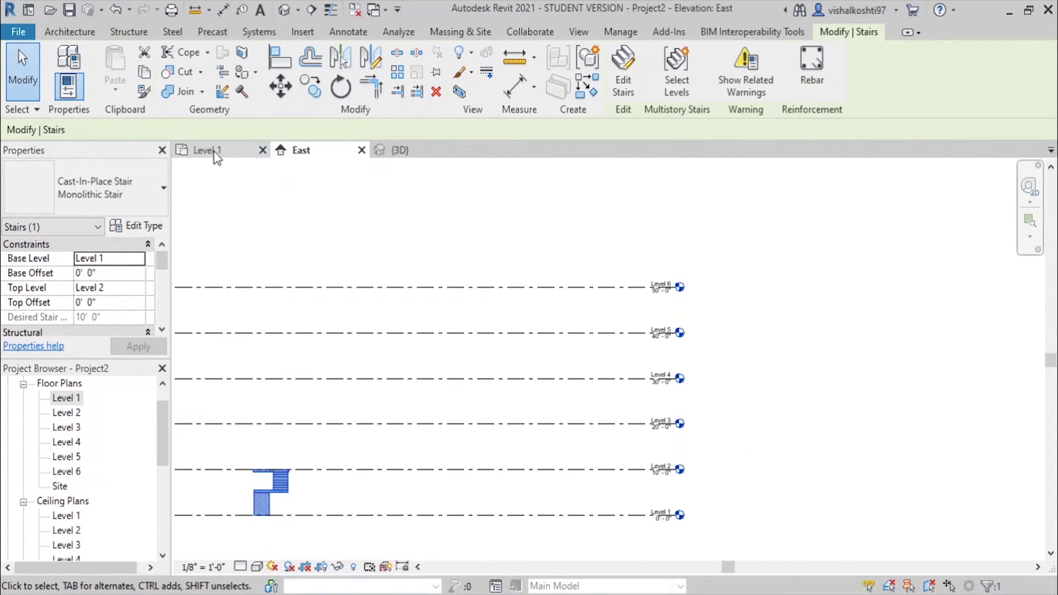
pyautogui.click(379, 150)
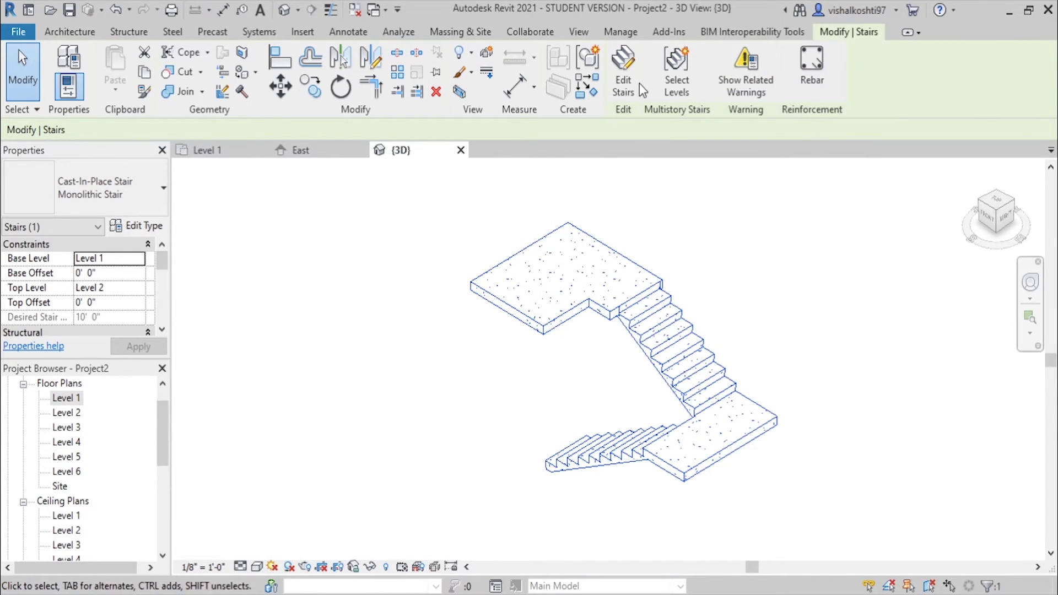
pyautogui.click(673, 88)
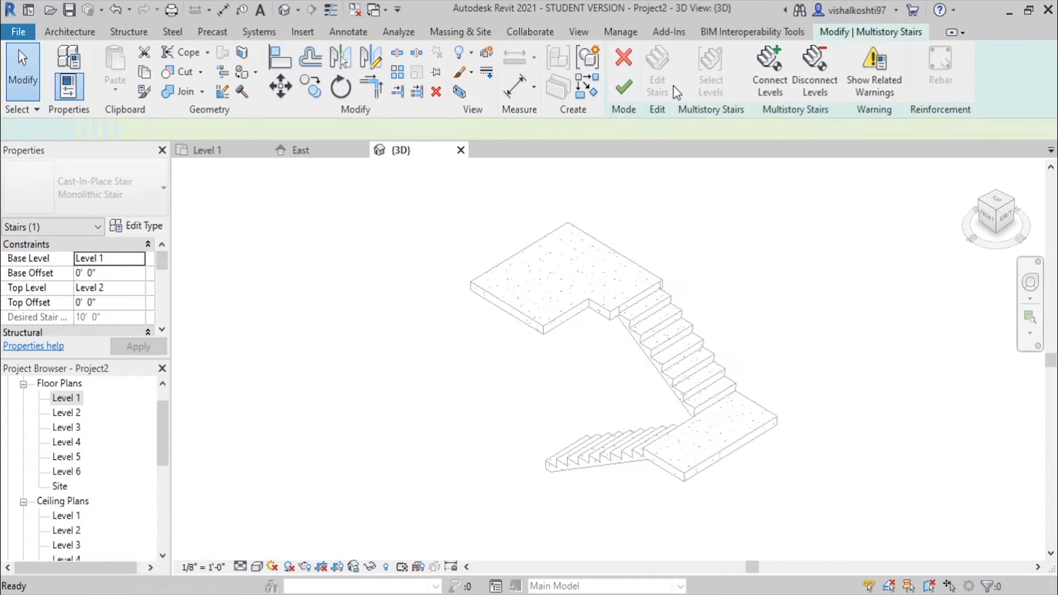
pyautogui.click(675, 88)
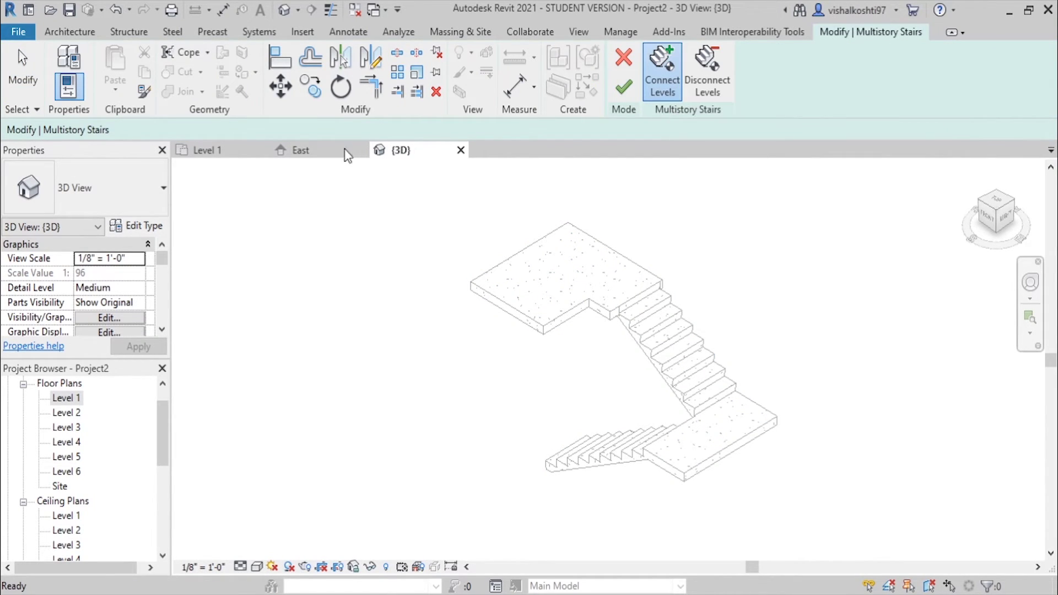
pyautogui.click(299, 152)
pyautogui.click(217, 150)
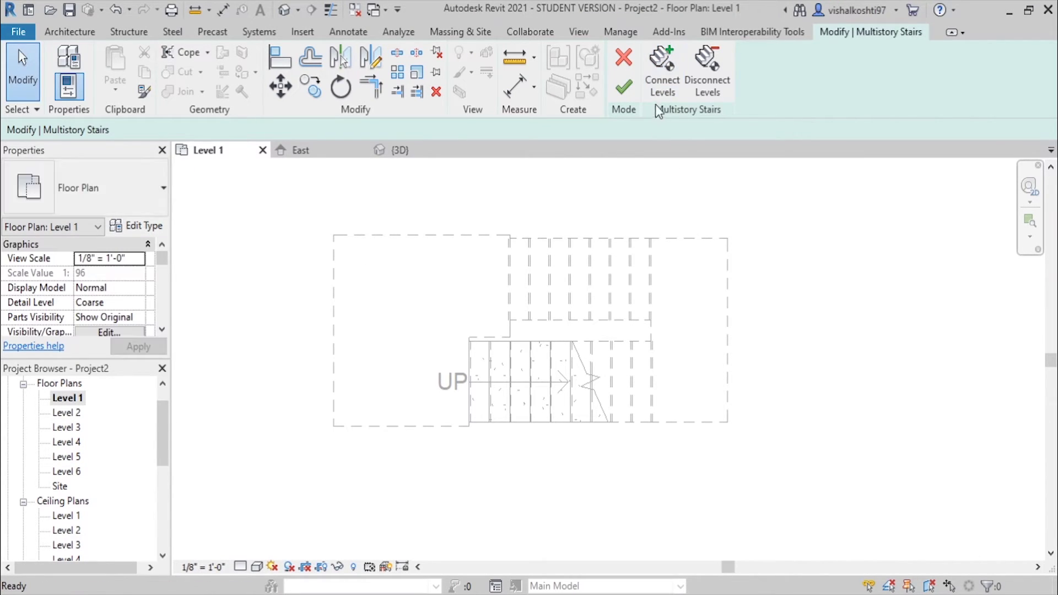
pyautogui.click(633, 52)
# Select the stair in the Level 1 plan and connect it to Levels 3 through 6 as a multistory stair, picking the levels in the East elevation
pyautogui.click(532, 319)
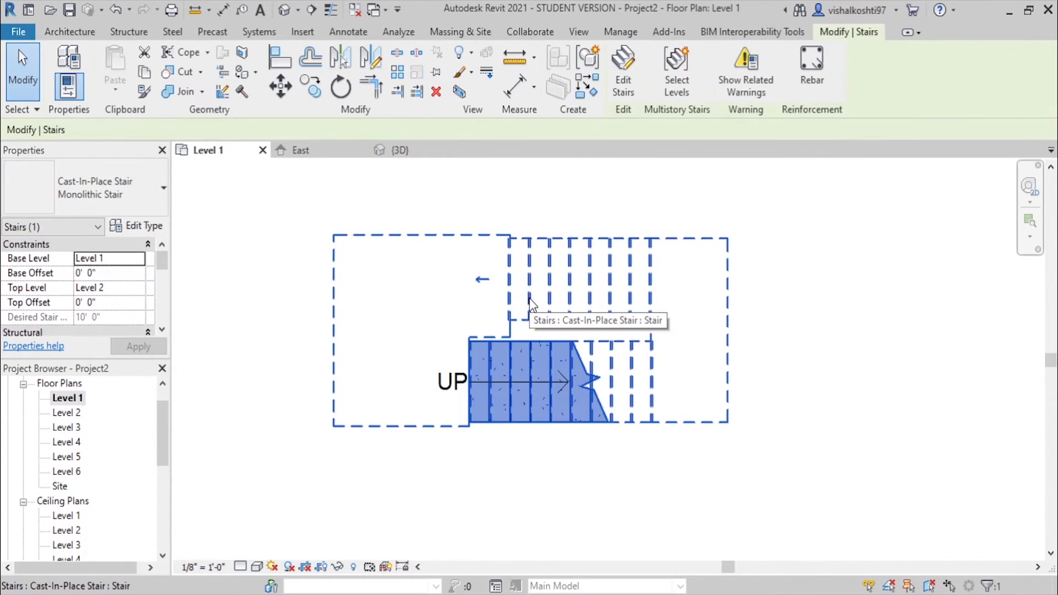
pyautogui.click(676, 72)
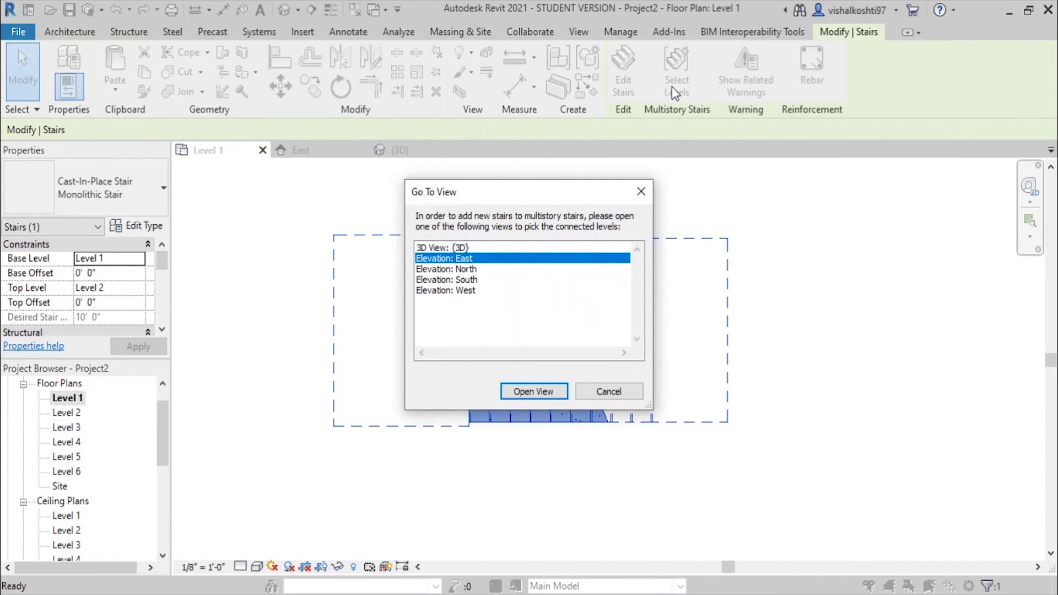
pyautogui.click(452, 272)
pyautogui.click(460, 290)
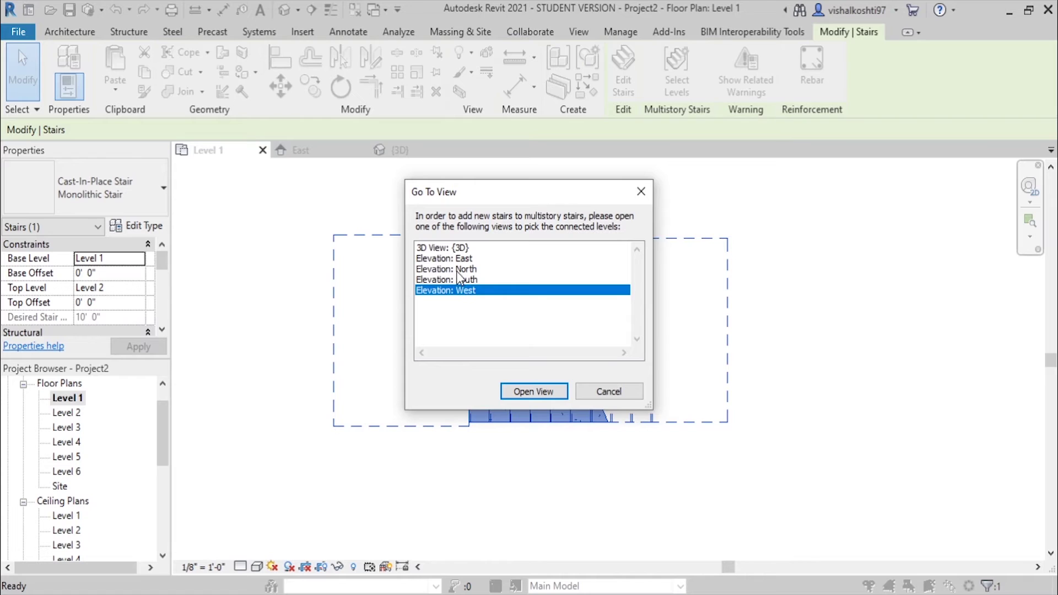
pyautogui.click(456, 271)
pyautogui.click(456, 262)
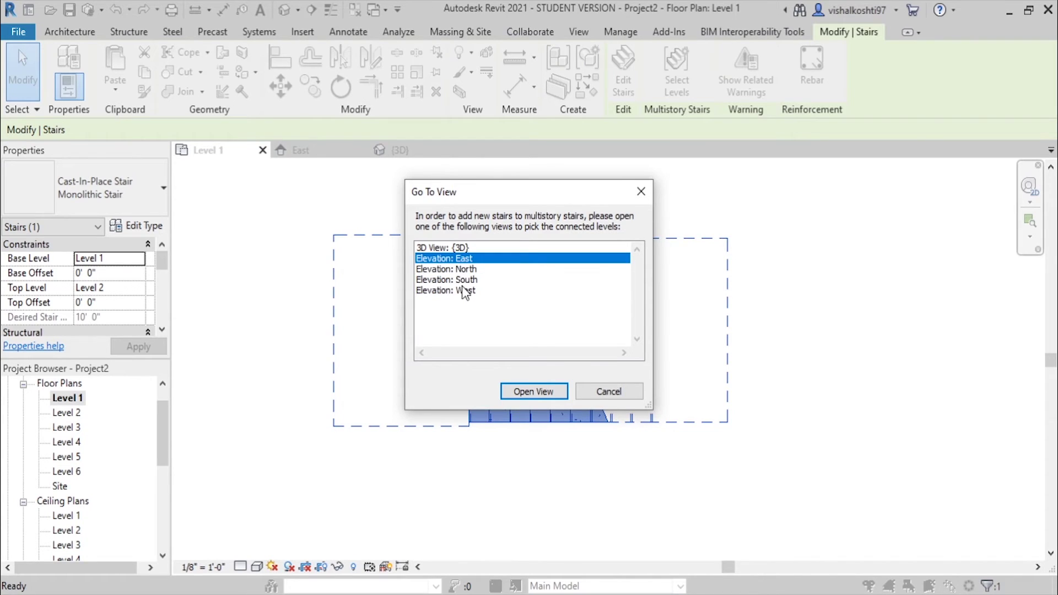
pyautogui.click(539, 385)
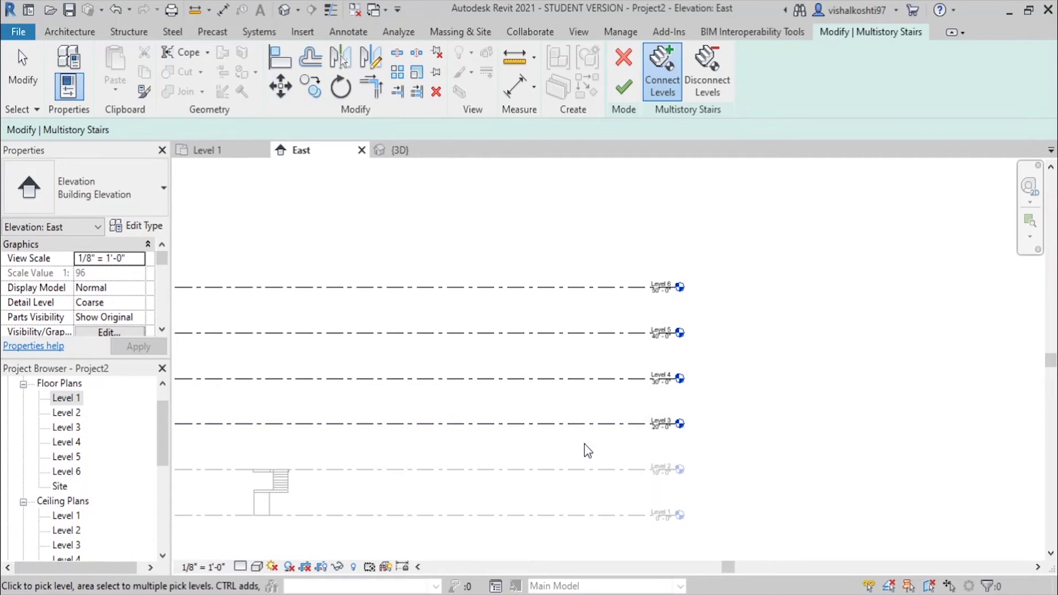
pyautogui.moveTo(585, 441); pyautogui.dragTo(590, 287)
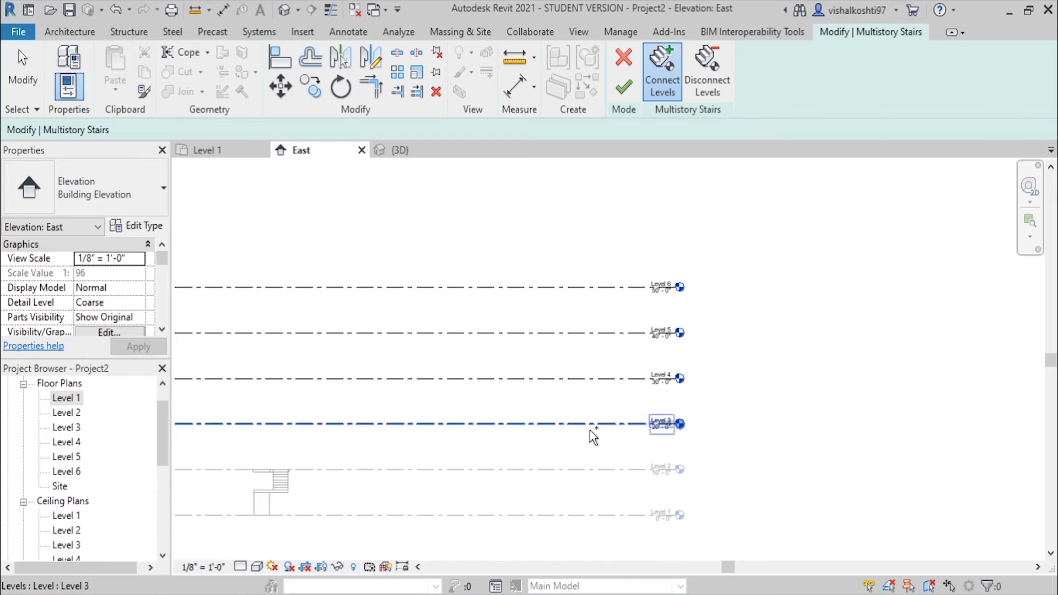
pyautogui.moveTo(594, 438); pyautogui.dragTo(561, 267)
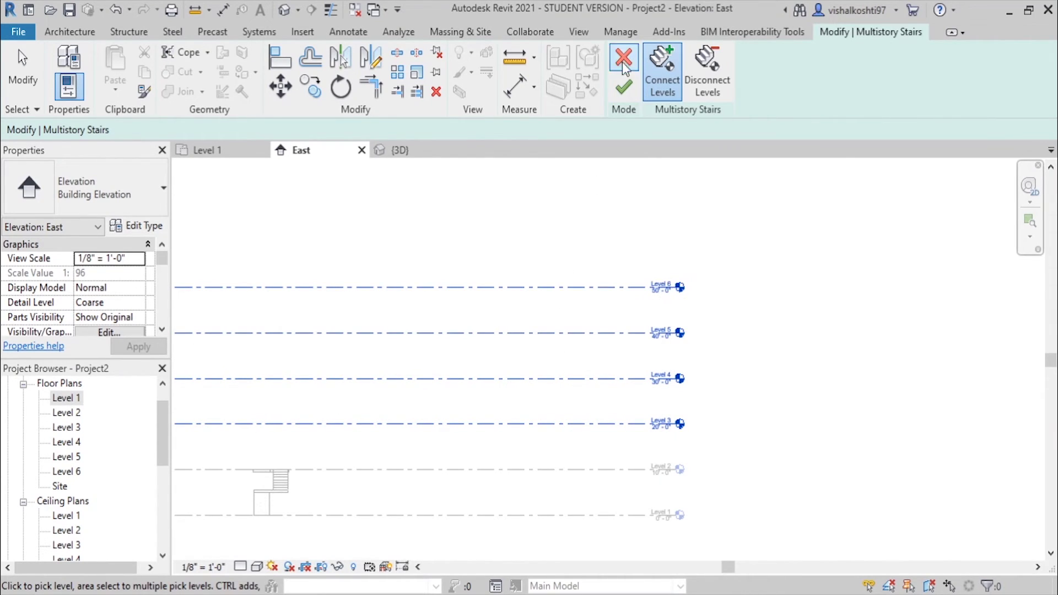
pyautogui.click(624, 88)
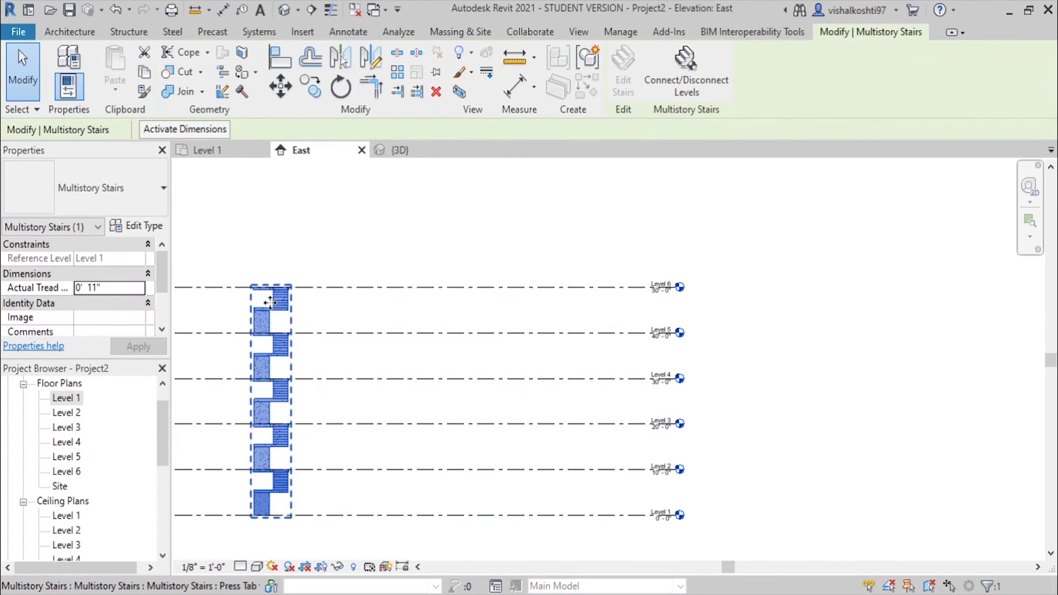
# Disconnect Level 6 from the multistory stair in the East elevation and finish the edit
pyautogui.scroll(5, 264, 302)
pyautogui.scroll(4, 263, 302)
pyautogui.scroll(-5, 263, 302)
pyautogui.scroll(-3, 488, 259)
pyautogui.scroll(-1, 891, 378)
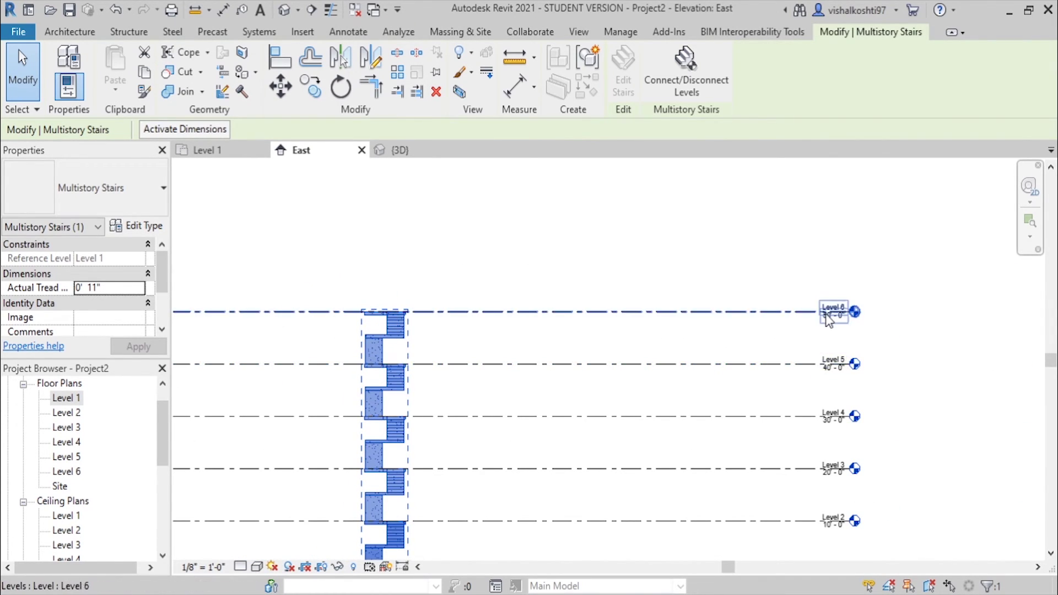
pyautogui.click(703, 77)
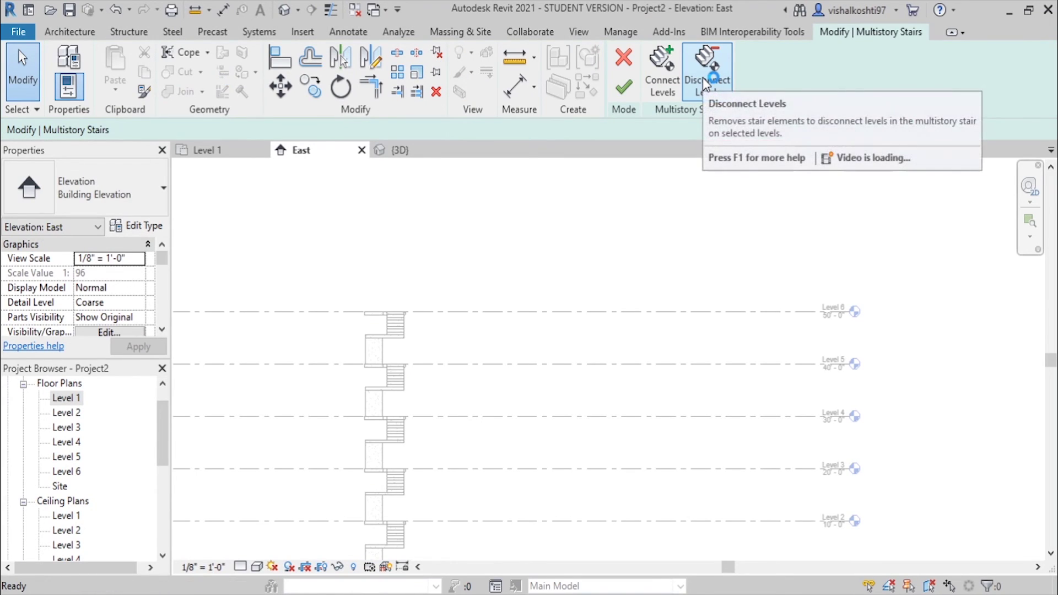
pyautogui.click(702, 77)
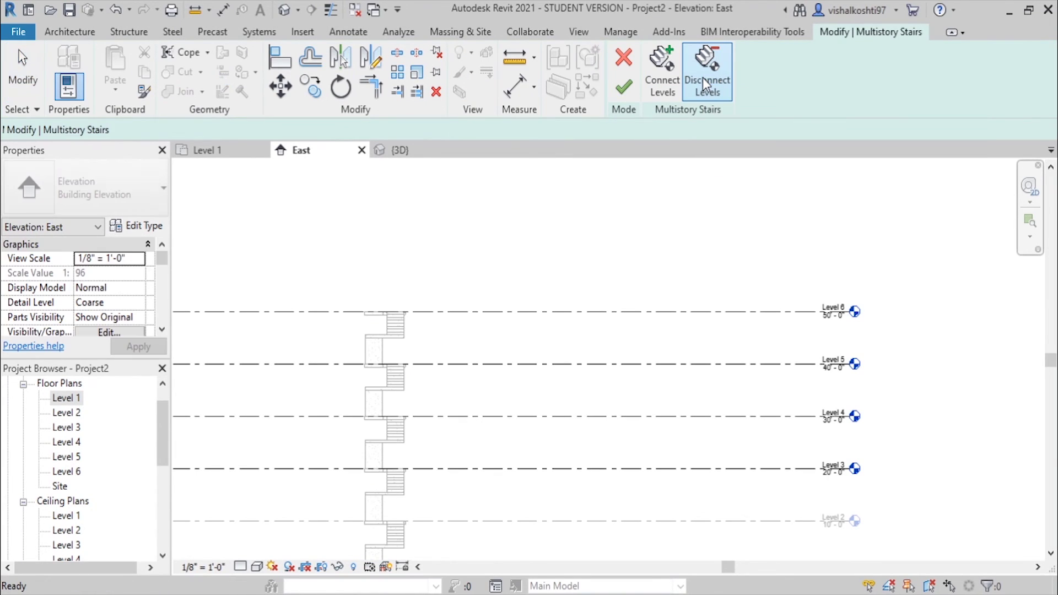
pyautogui.click(748, 313)
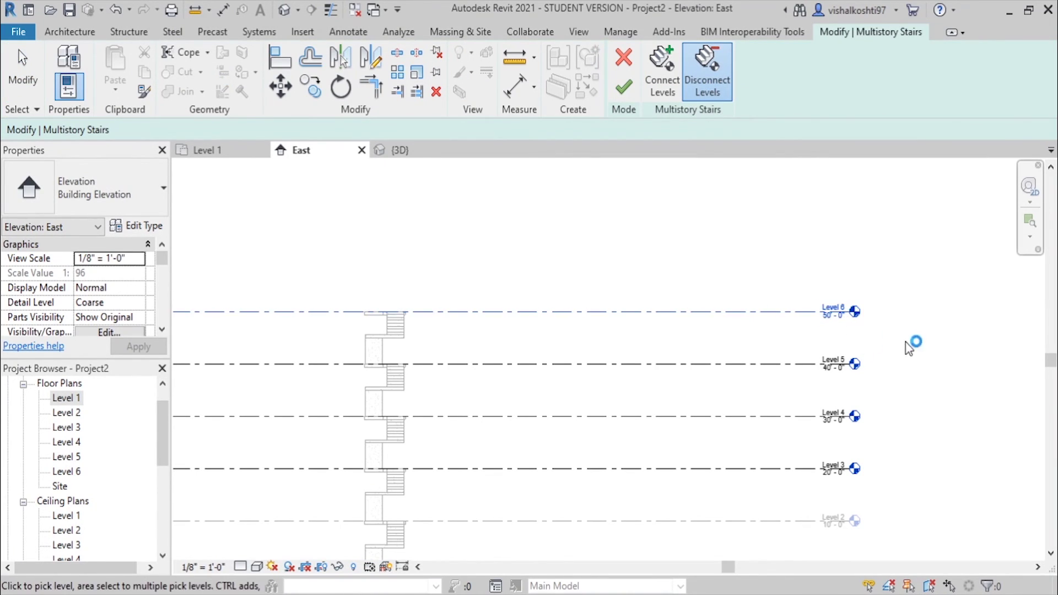
pyautogui.click(625, 100)
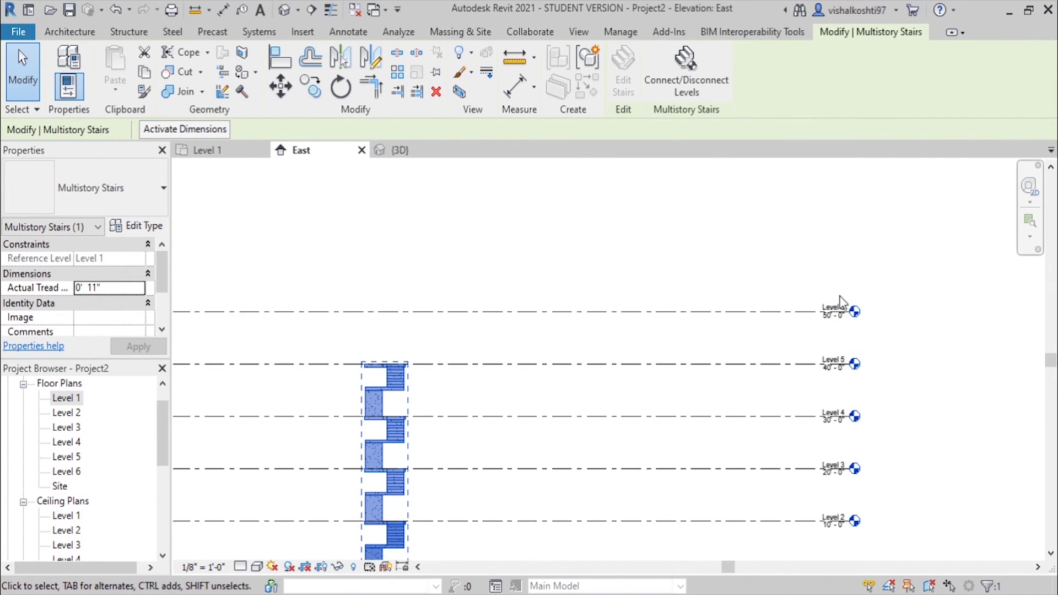
# Set the 3D view's visual style to display material colours and textures, and inspect the whole multistory stair
pyautogui.click(435, 152)
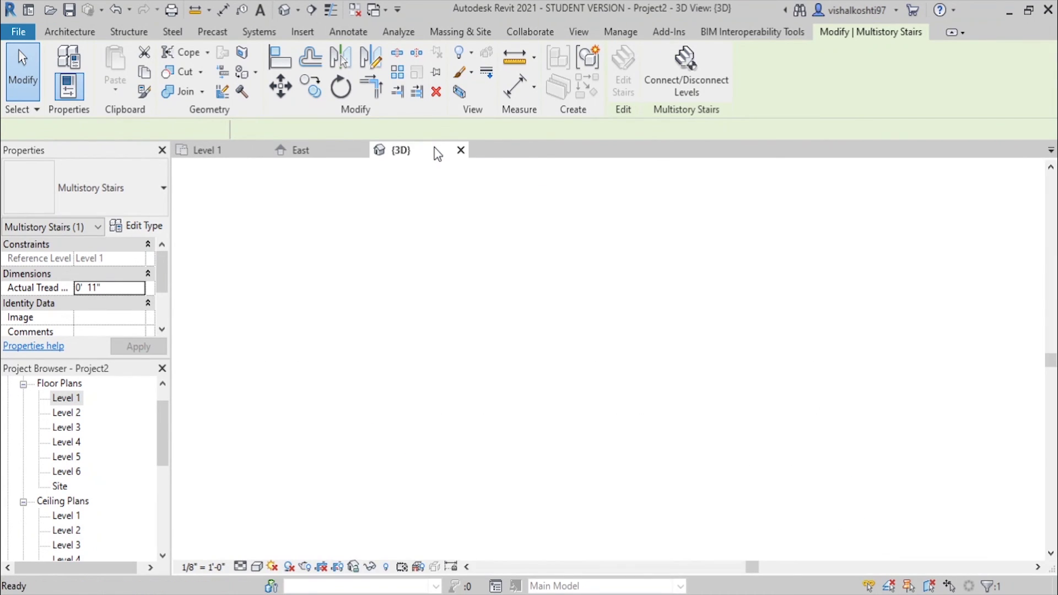
pyautogui.scroll(2, 435, 445)
pyautogui.scroll(-4, 427, 445)
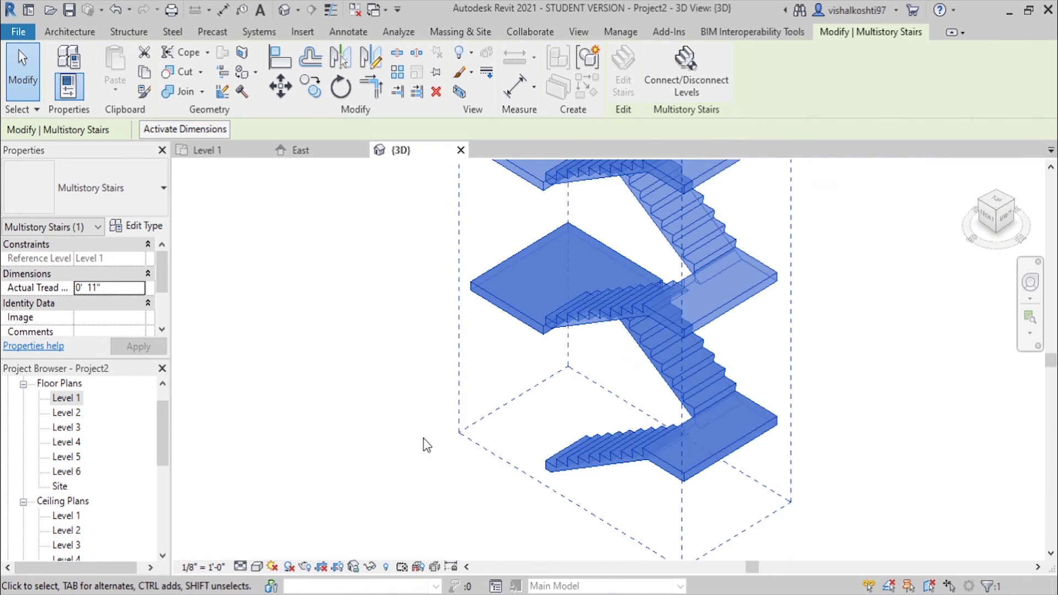
pyautogui.scroll(-2, 777, 270)
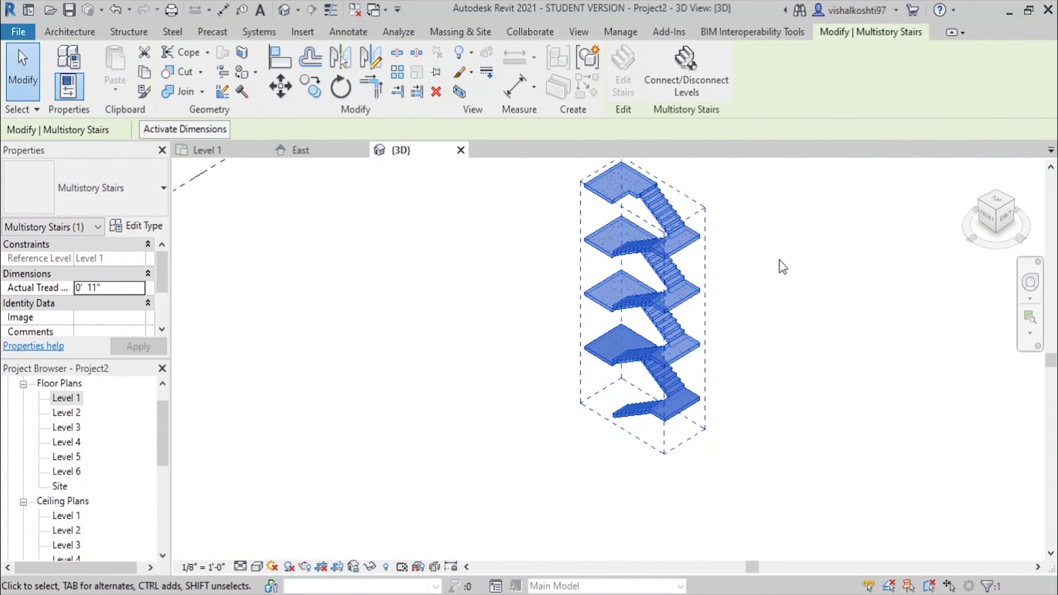
pyautogui.click(780, 265)
pyautogui.click(260, 567)
pyautogui.click(274, 550)
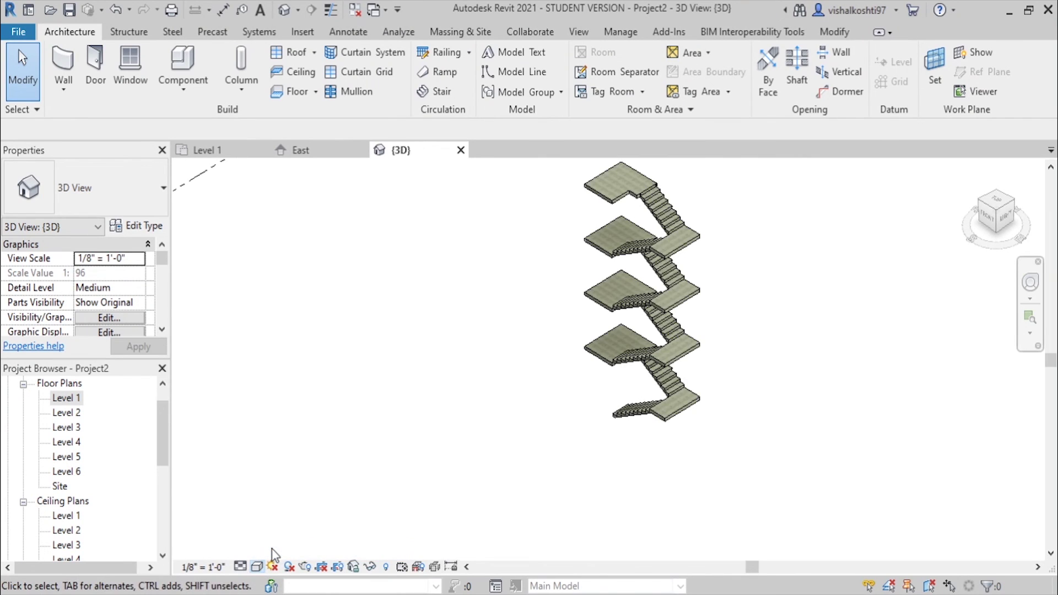
pyautogui.scroll(2, 668, 204)
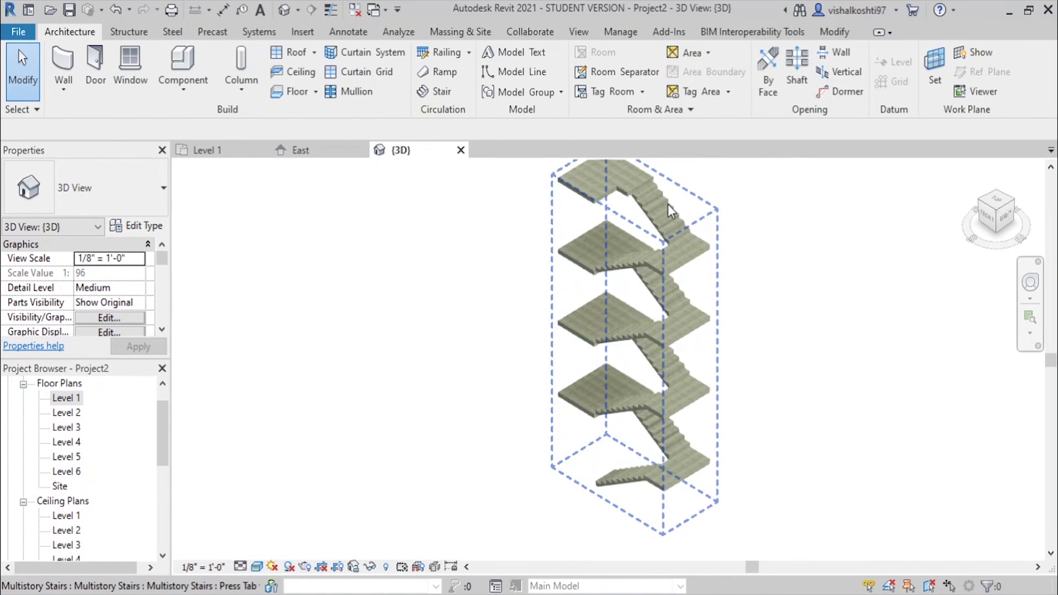
pyautogui.scroll(-2, 616, 308)
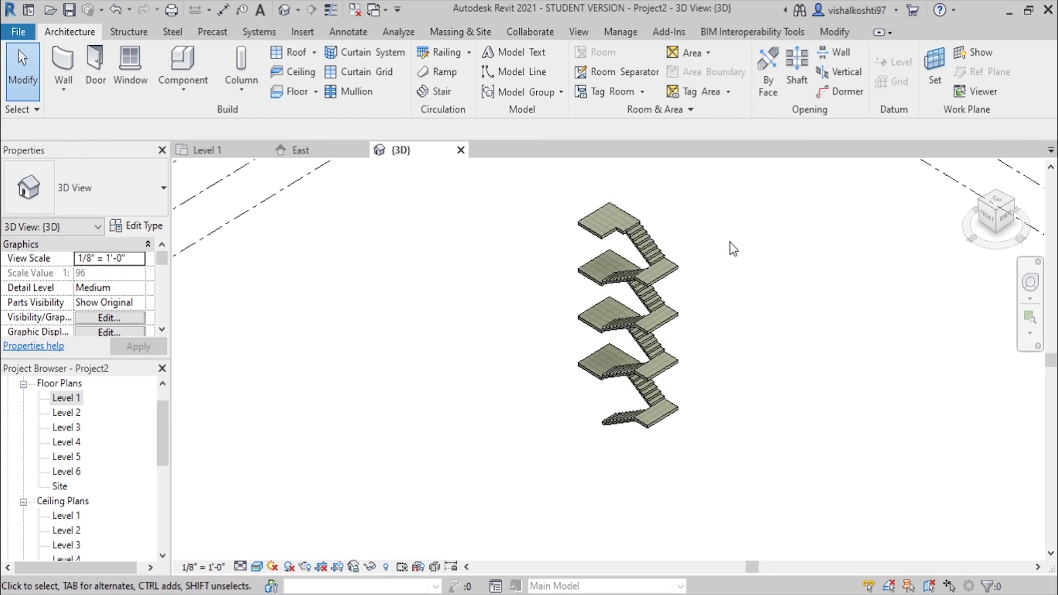
pyautogui.scroll(2, 733, 249)
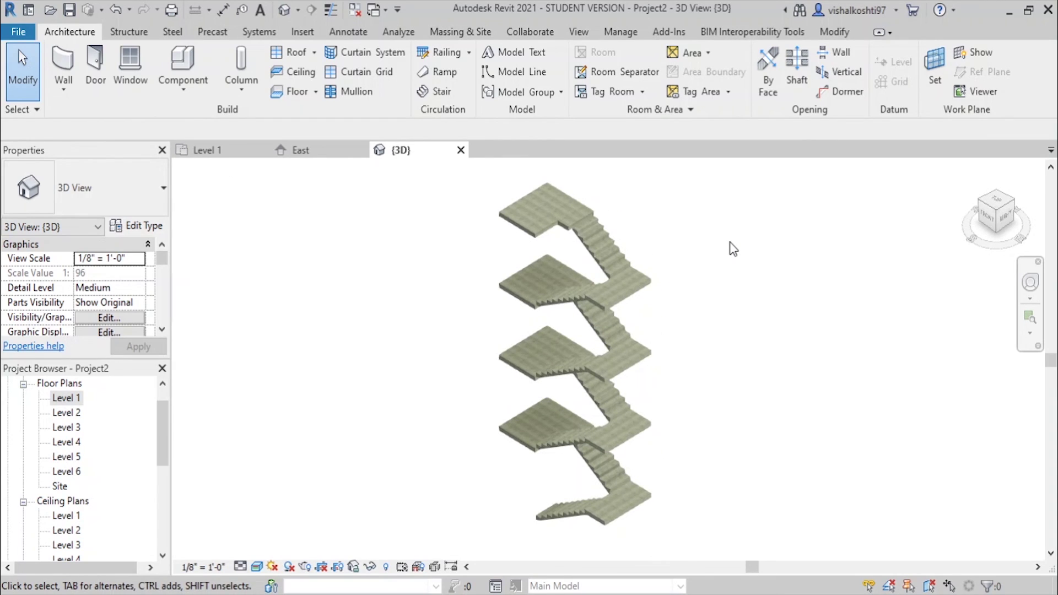